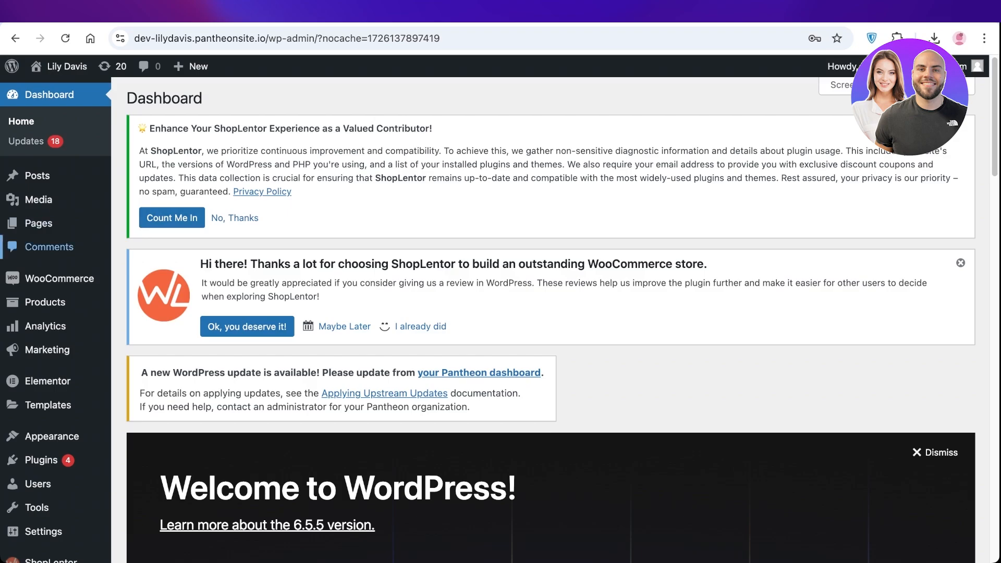
Search the directory of new plugins for "members"
mouse_move(39, 224)
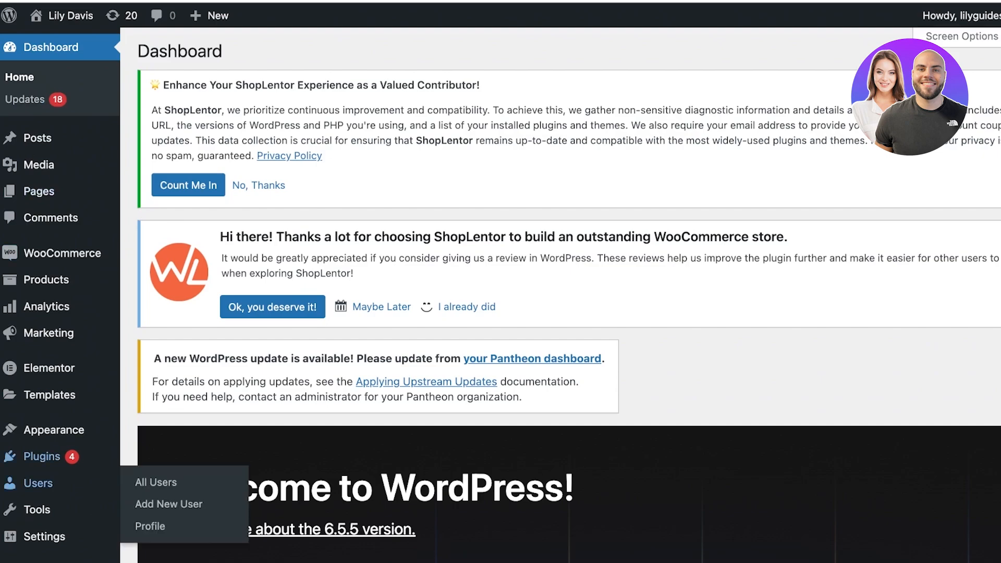
mouse_move(42, 456)
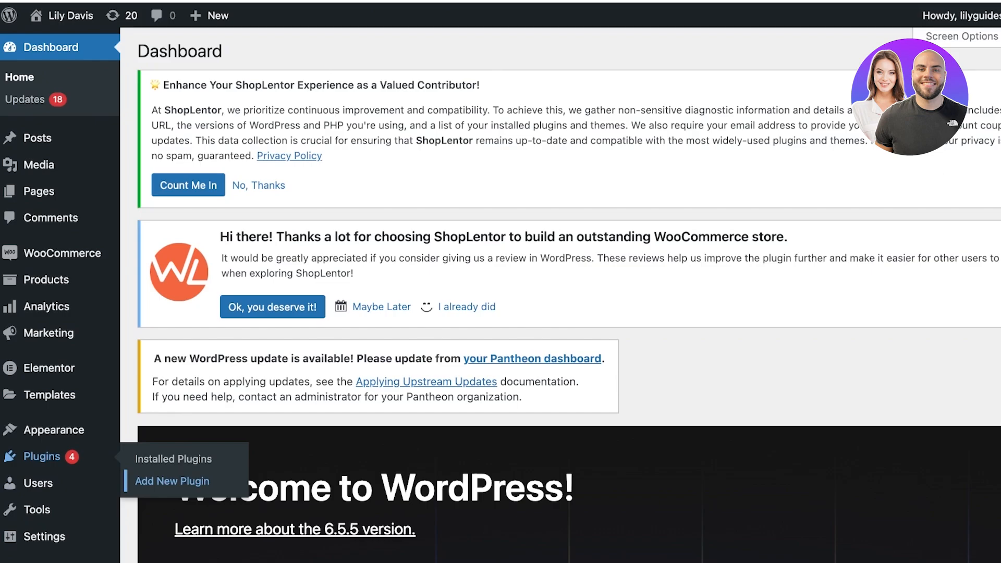
click(172, 481)
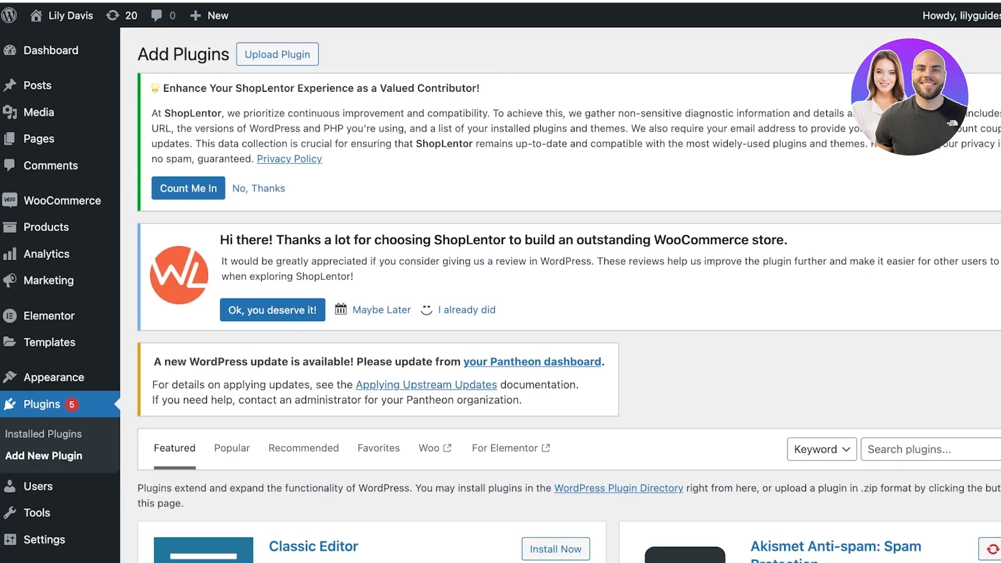
scroll(569, 295, down, 5)
click(931, 156)
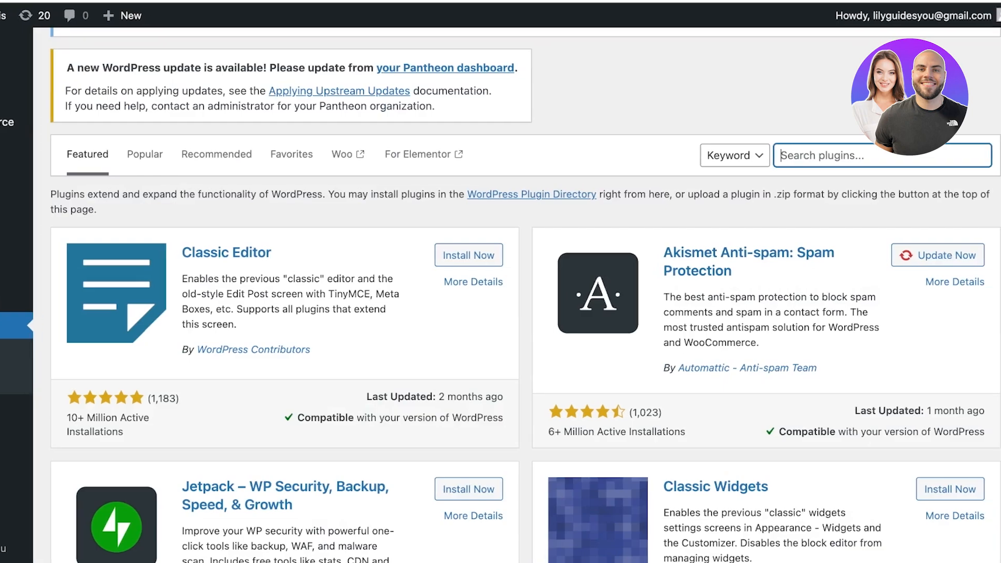
text(members)
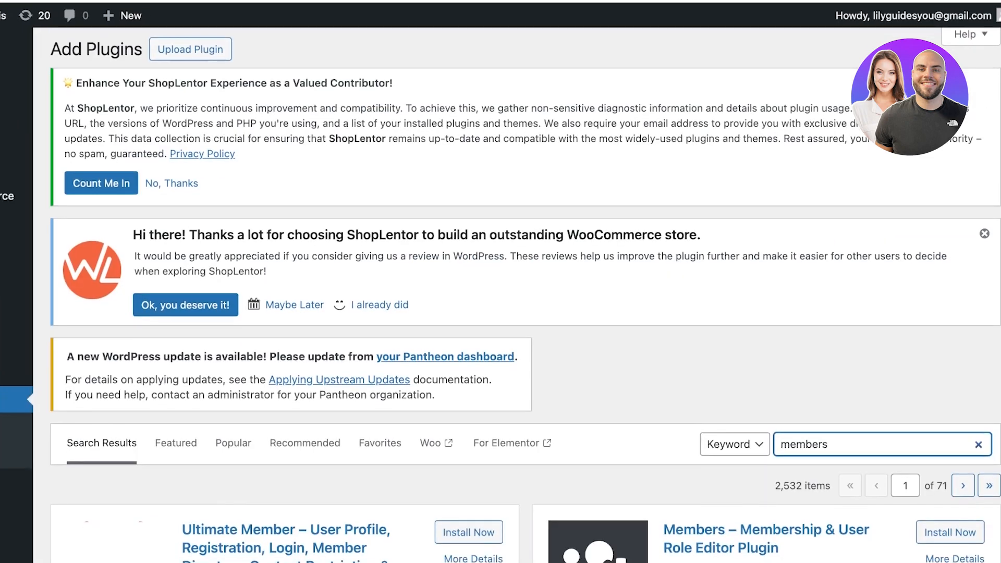
Compare the membership plugins found, and install and activate Ultimate Member – User Profile, Registration, Login, Member Directory, Content Restriction & Membership Plugin
scroll(522, 313, down, 5)
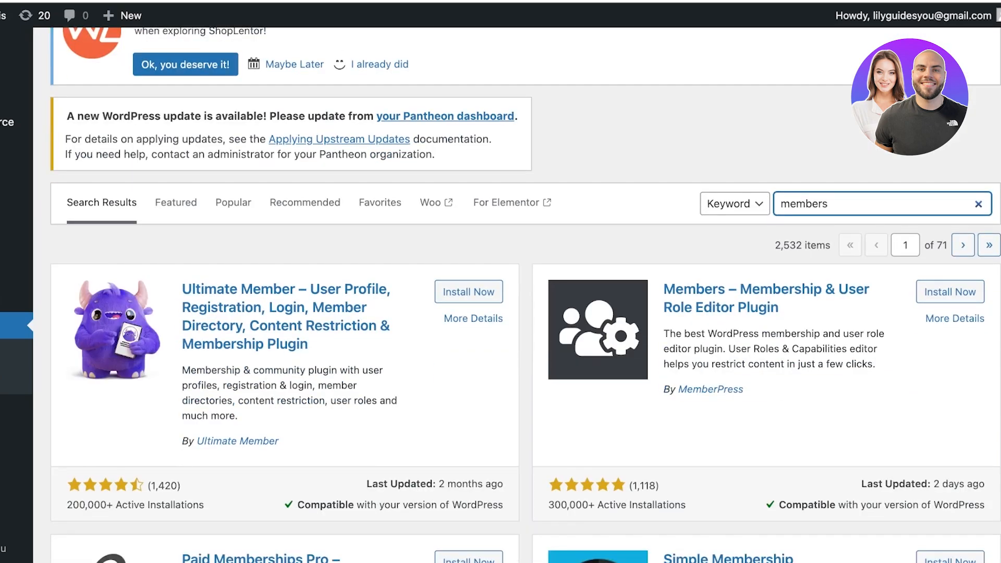
scroll(522, 313, down, 2)
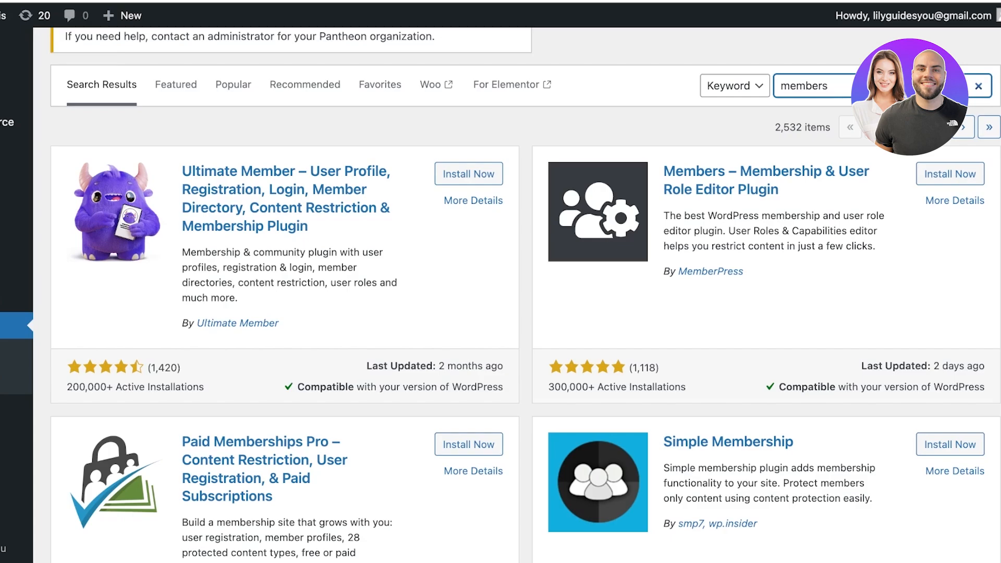
scroll(500, 292, down, 2)
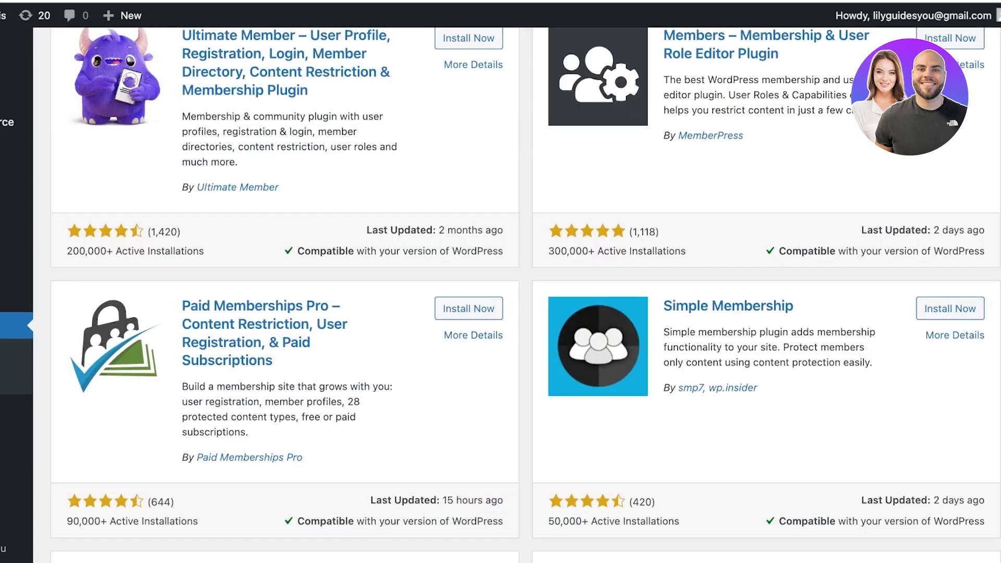
scroll(501, 292, up, 3)
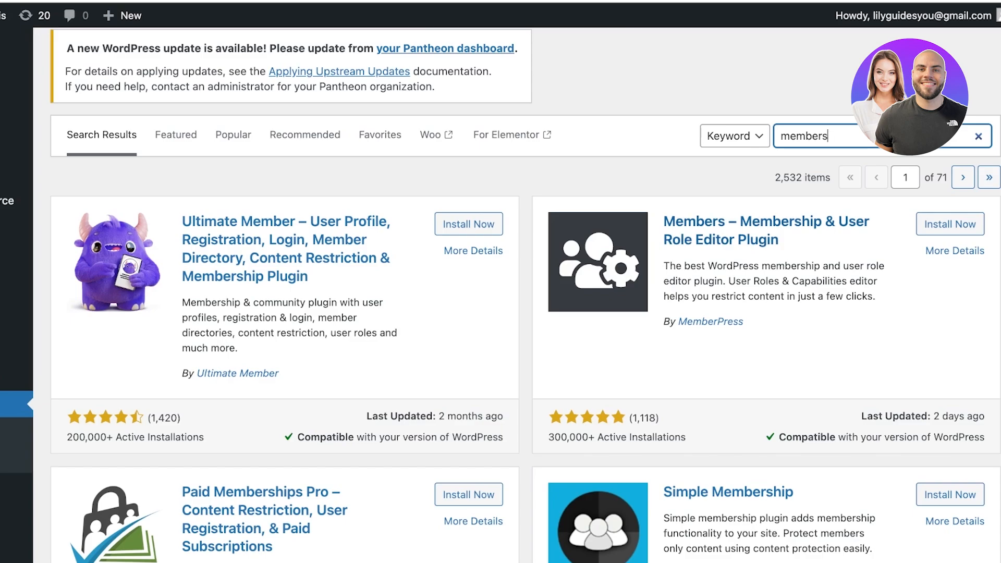
scroll(522, 313, down, 3)
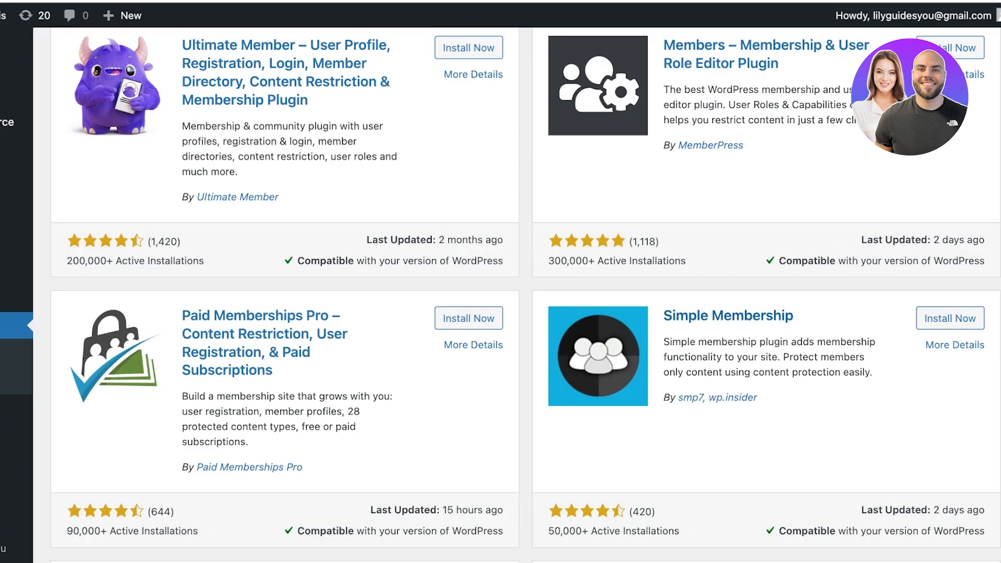
scroll(725, 316, down, 6)
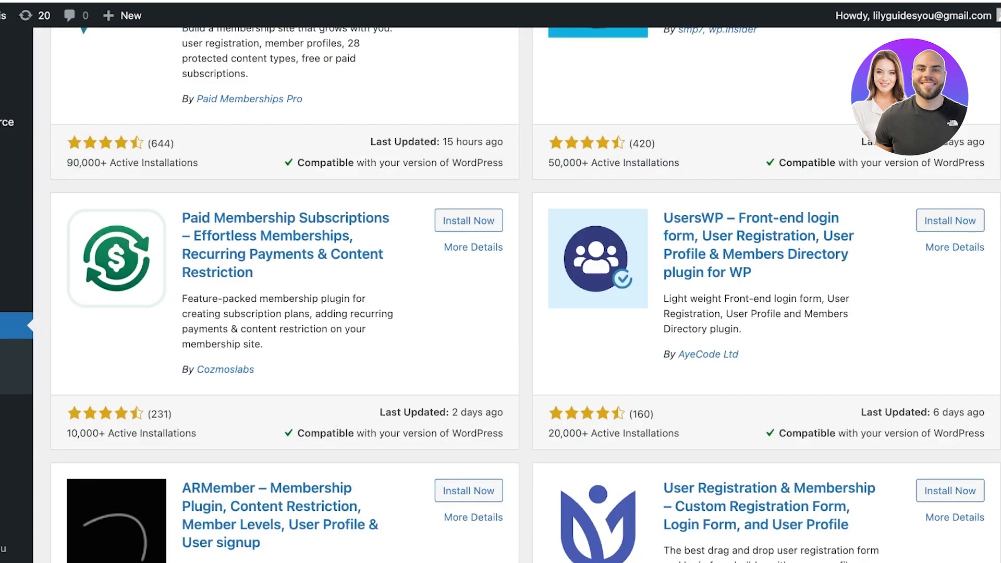
scroll(725, 316, up, 11)
scroll(501, 313, up, 2)
scroll(501, 313, down, 3)
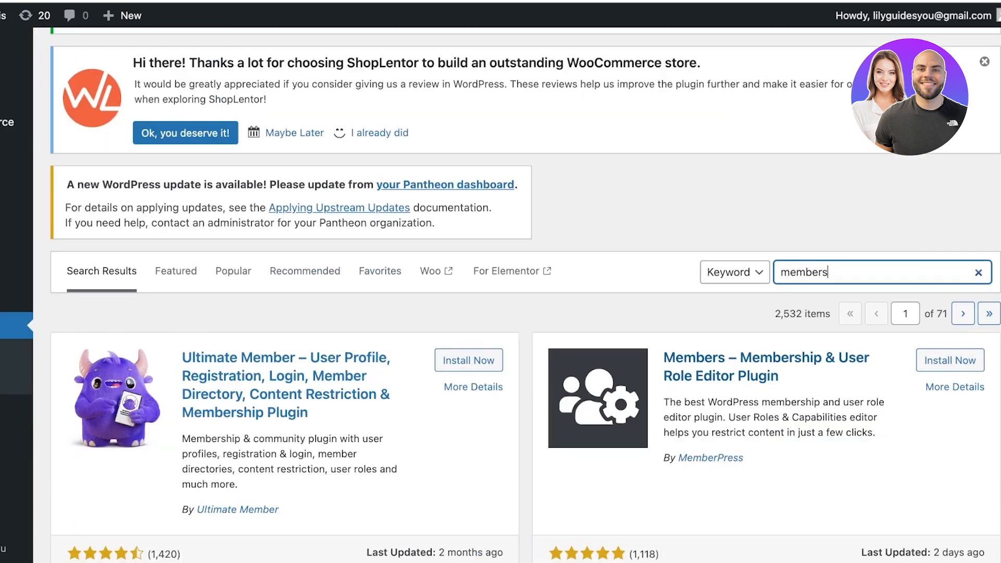
scroll(501, 313, down, 1)
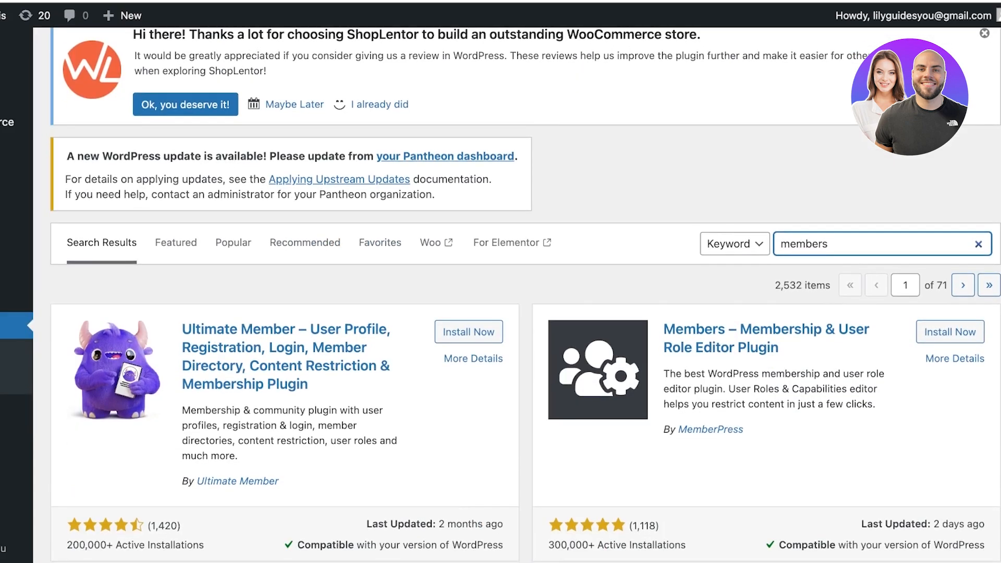
click(469, 331)
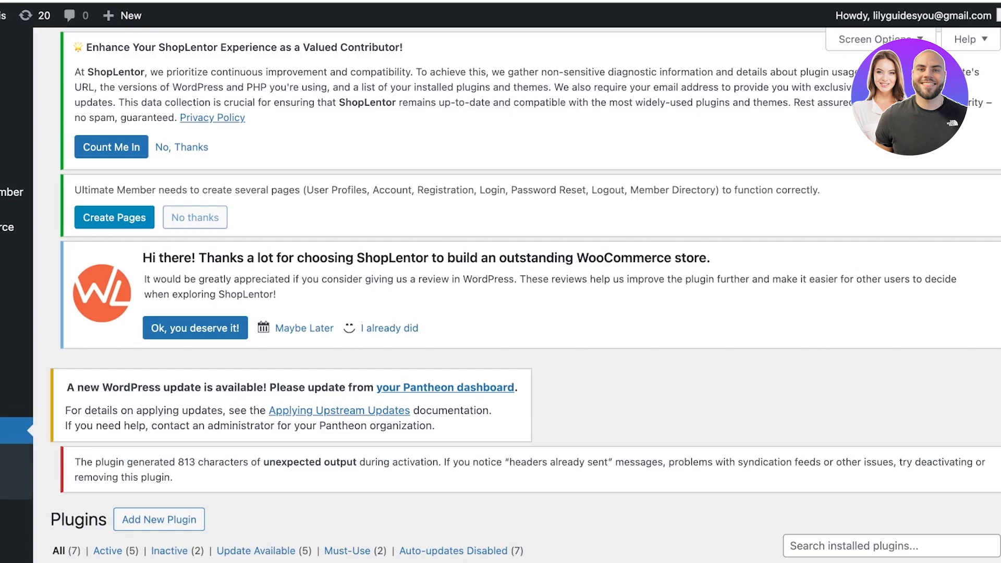
Find Ultimate Member among the installed plugins and open its settings
scroll(501, 293, down, 5)
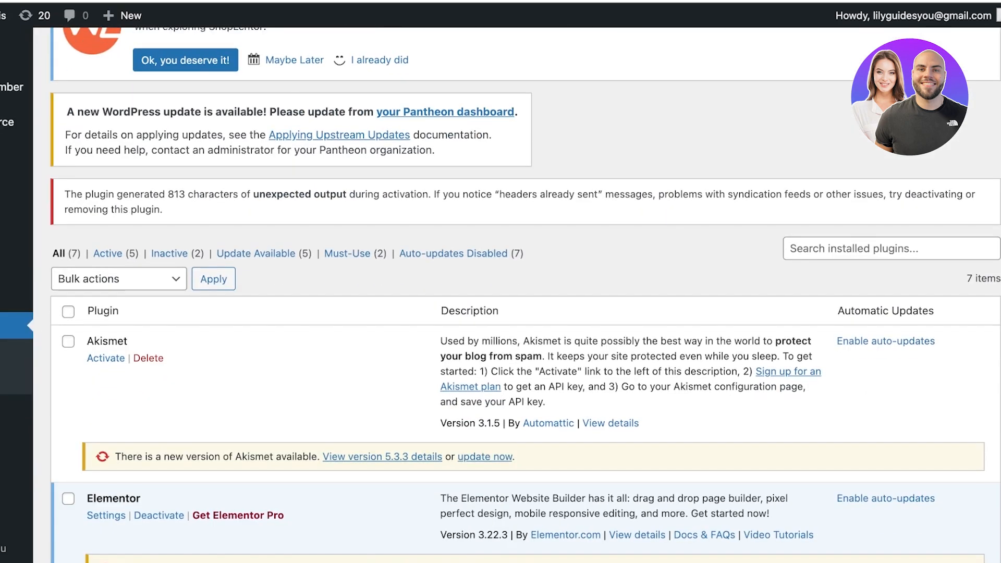
scroll(501, 292, down, 7)
scroll(501, 292, down, 8)
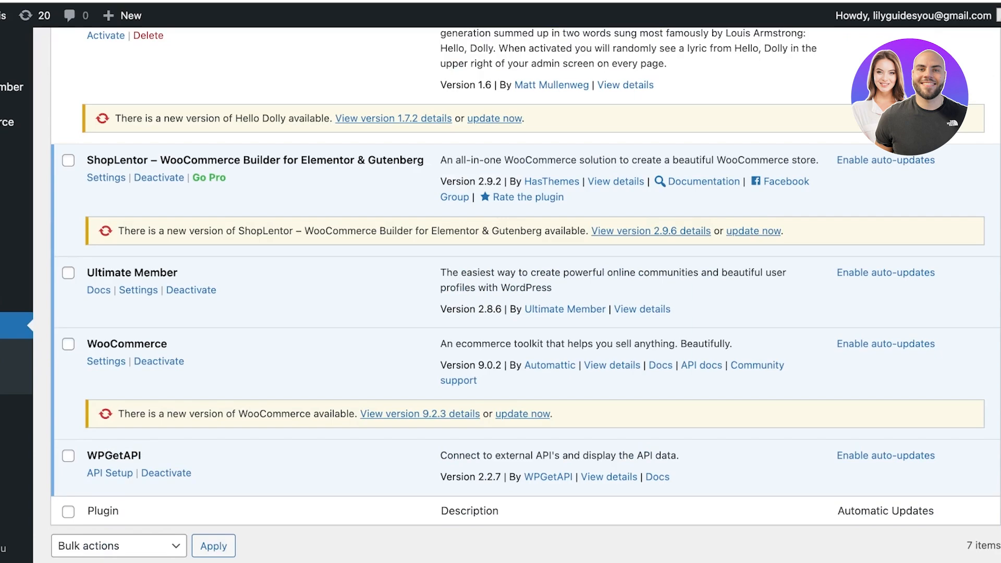
scroll(501, 293, up, 1)
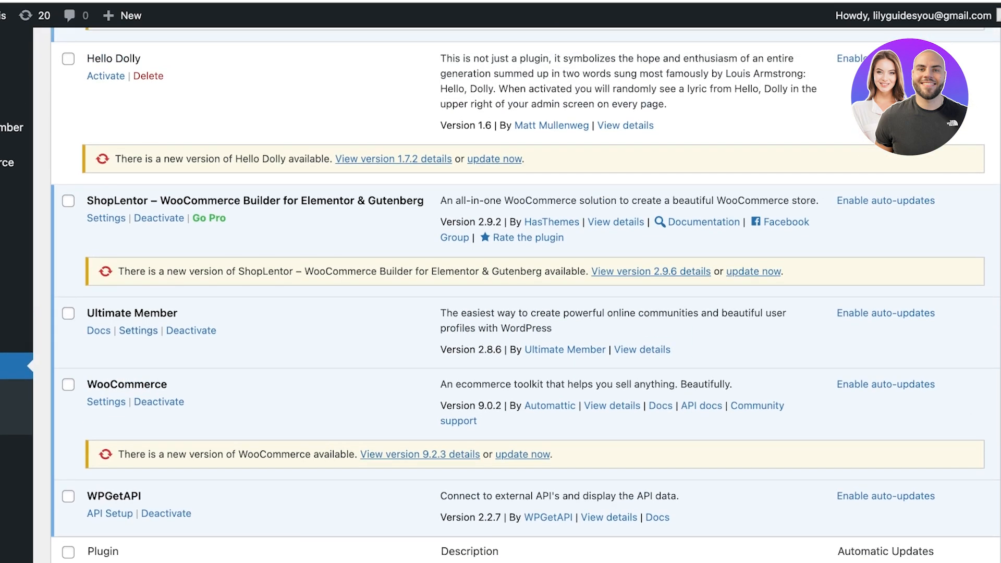
click(138, 331)
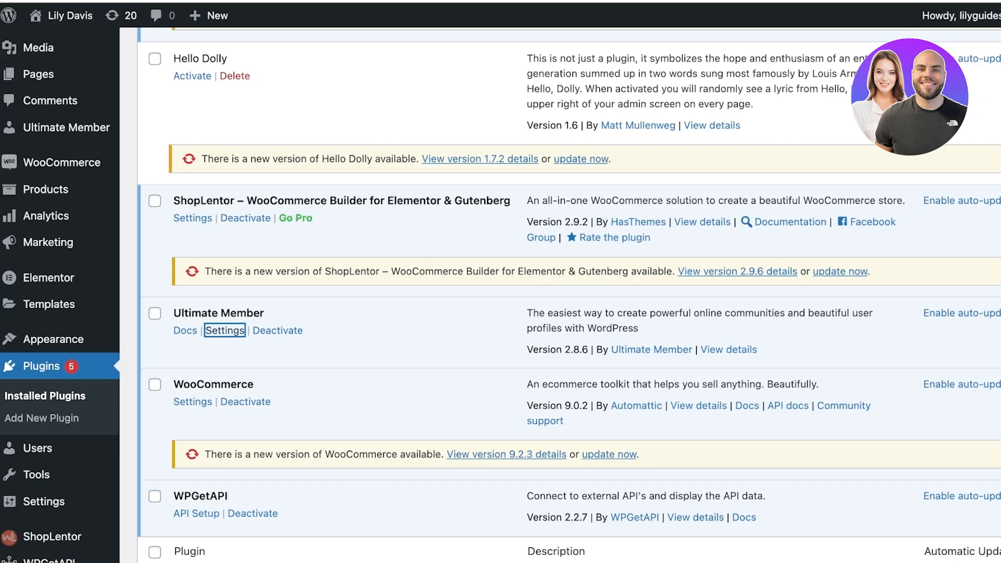
Examine Ultimate Member's general page assignments, its access restriction settings and the pages that can be chosen as the User page
scroll(561, 295, down, 10)
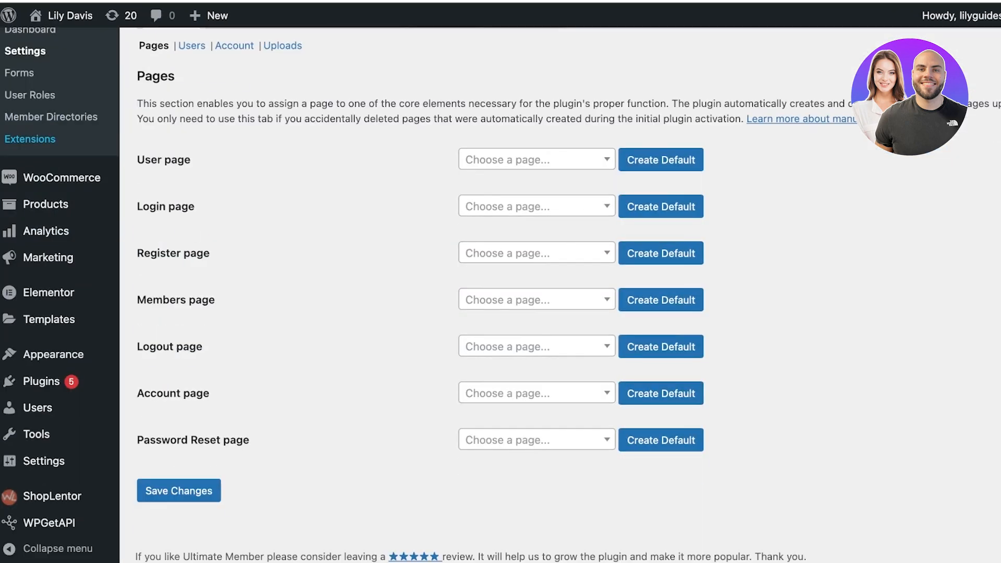
scroll(560, 295, up, 7)
scroll(560, 295, down, 3)
click(234, 238)
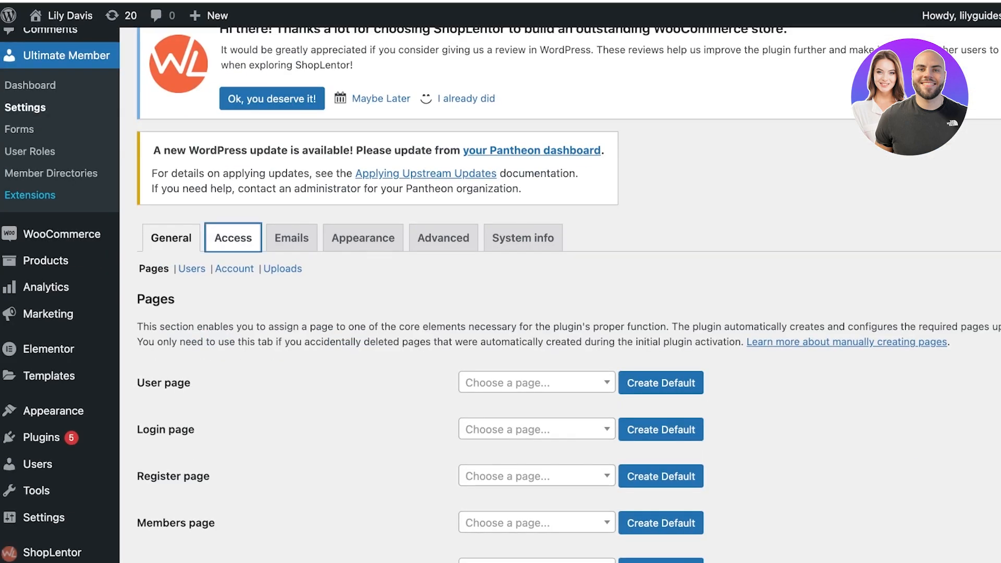
scroll(561, 295, down, 4)
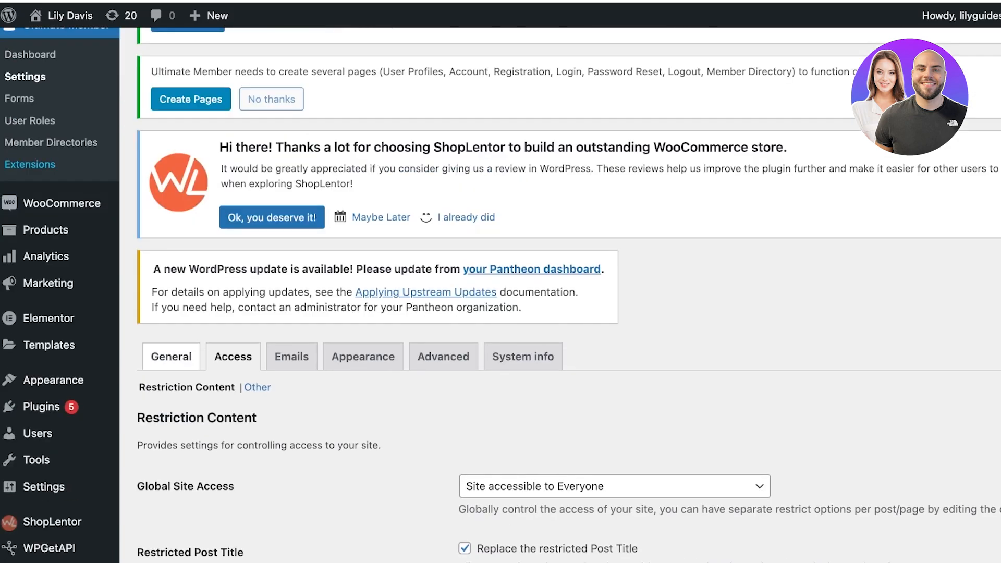
click(171, 356)
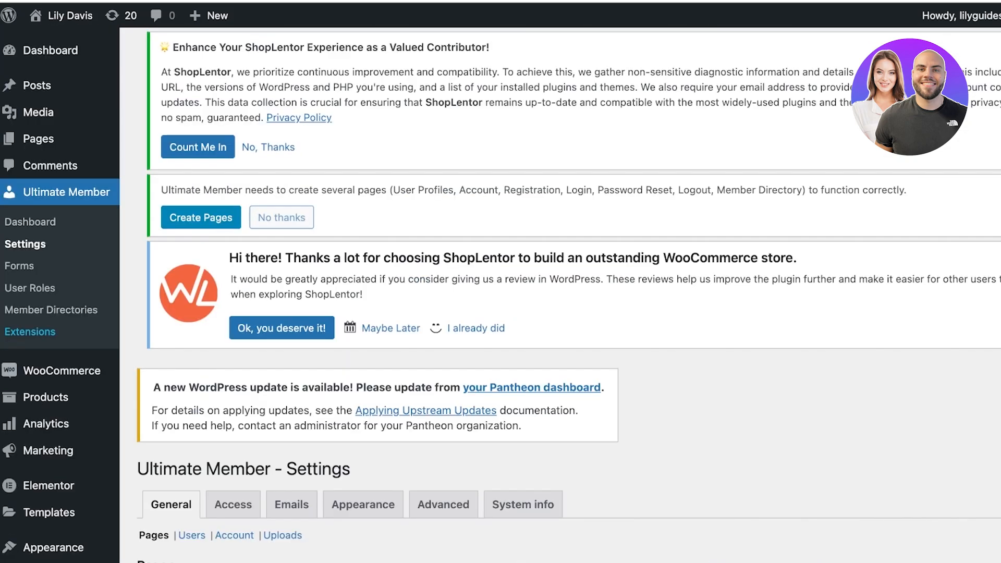
scroll(568, 294, down, 5)
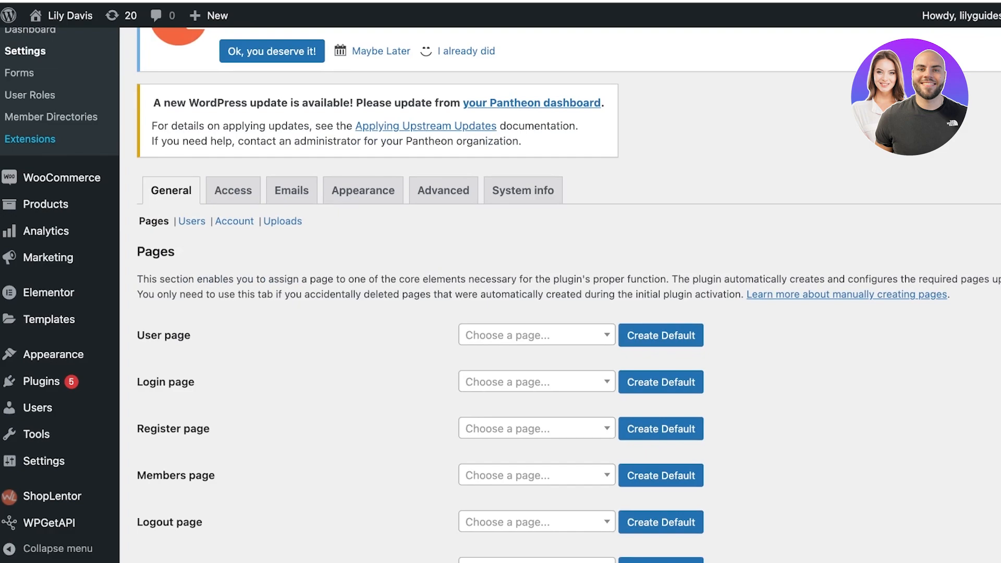
click(538, 334)
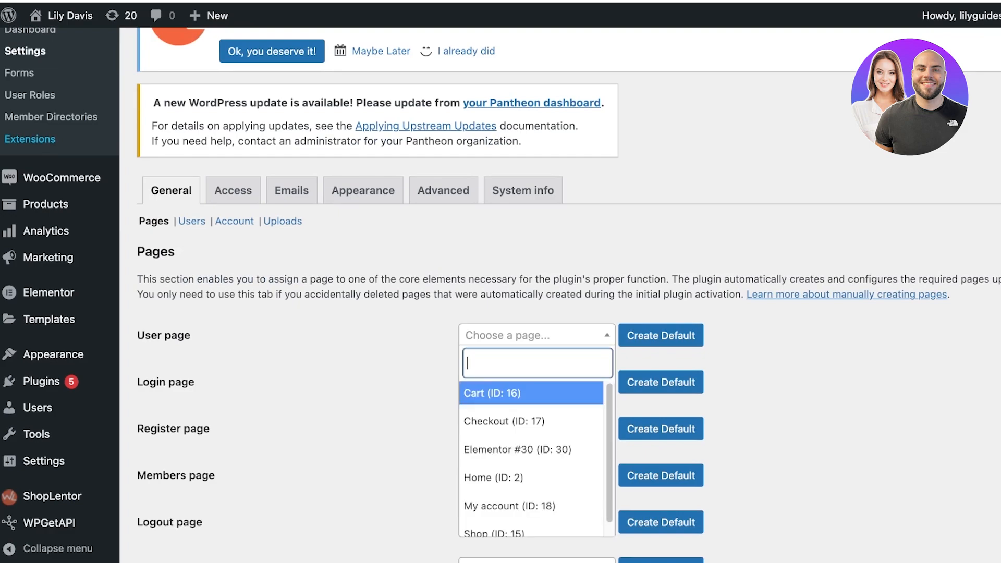
click(537, 335)
scroll(568, 294, down, 1)
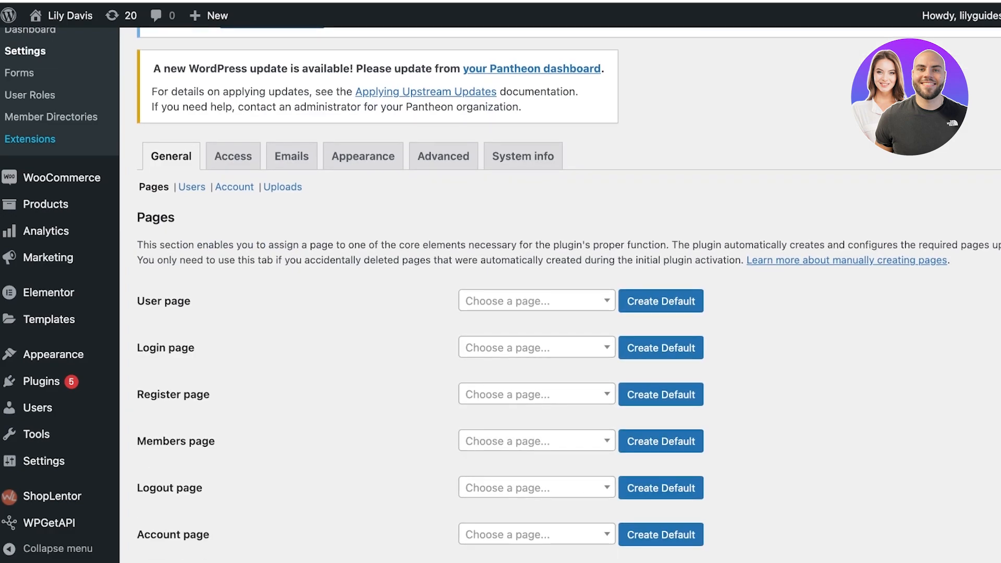
scroll(568, 294, up, 1)
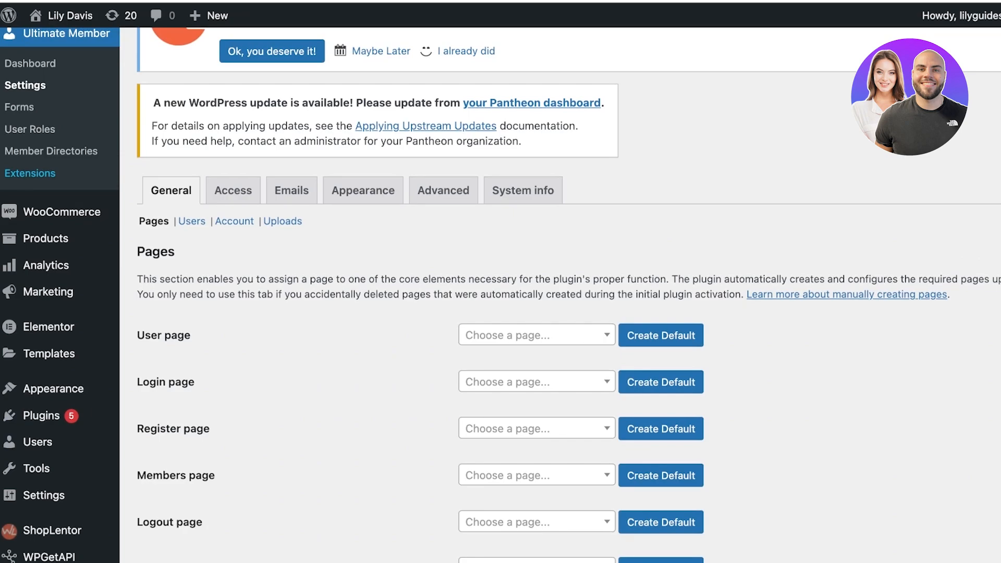
scroll(568, 294, up, 5)
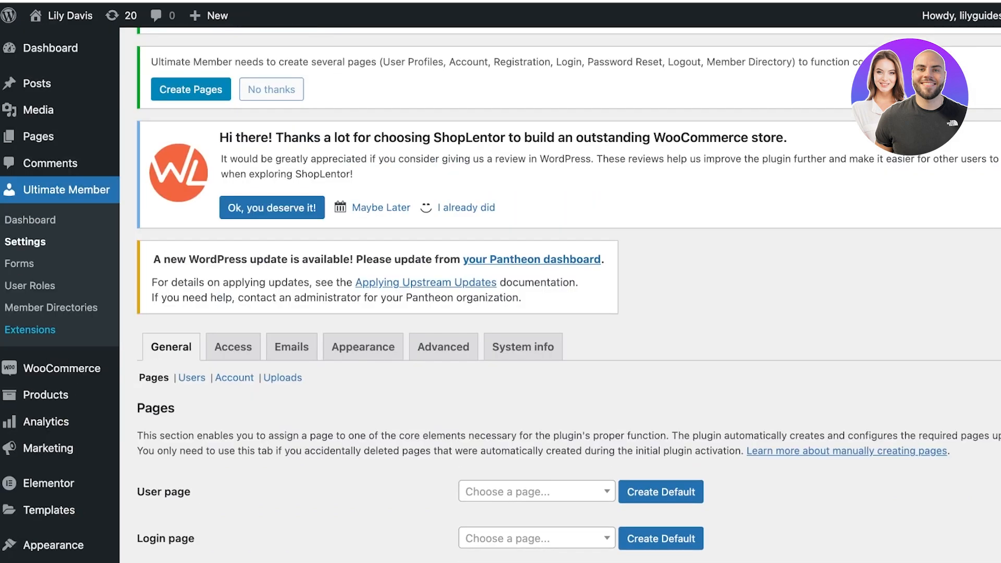
Create the core pages Ultimate Member needs from its own dashboard, and save the resulting page assignments
click(29, 220)
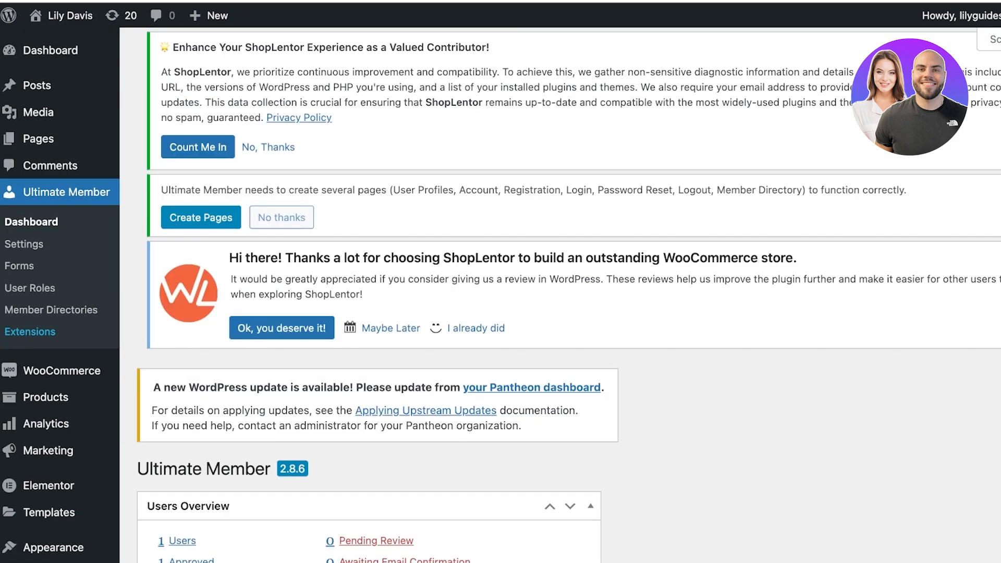
scroll(30, 220, down, 5)
scroll(569, 295, down, 7)
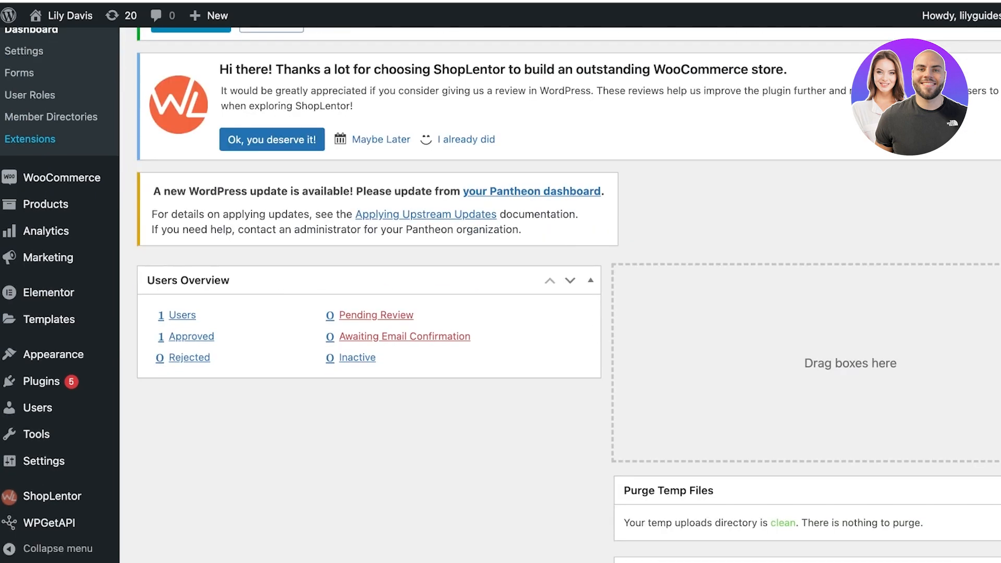
scroll(568, 294, up, 6)
scroll(569, 295, up, 6)
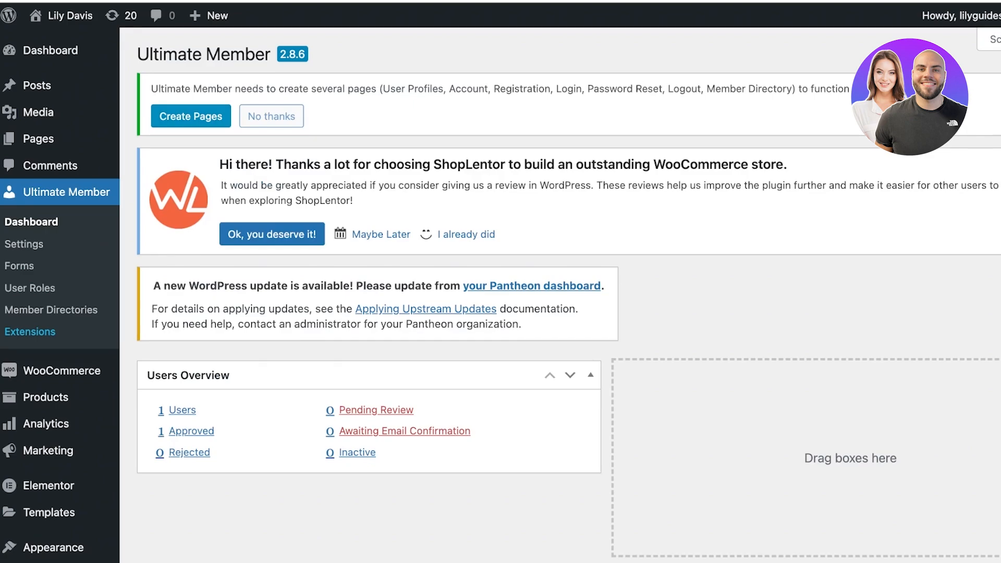
click(190, 117)
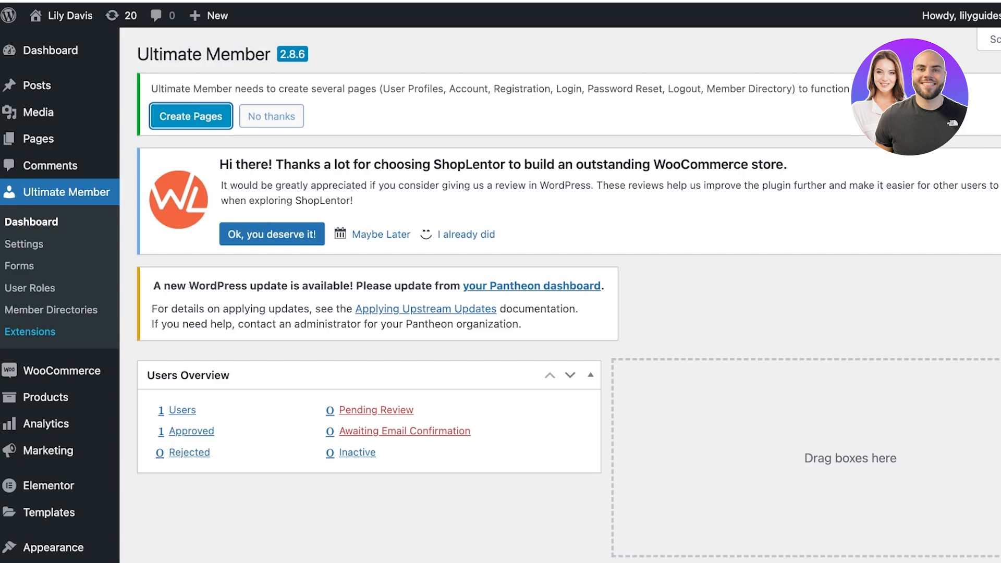
scroll(522, 313, down, 7)
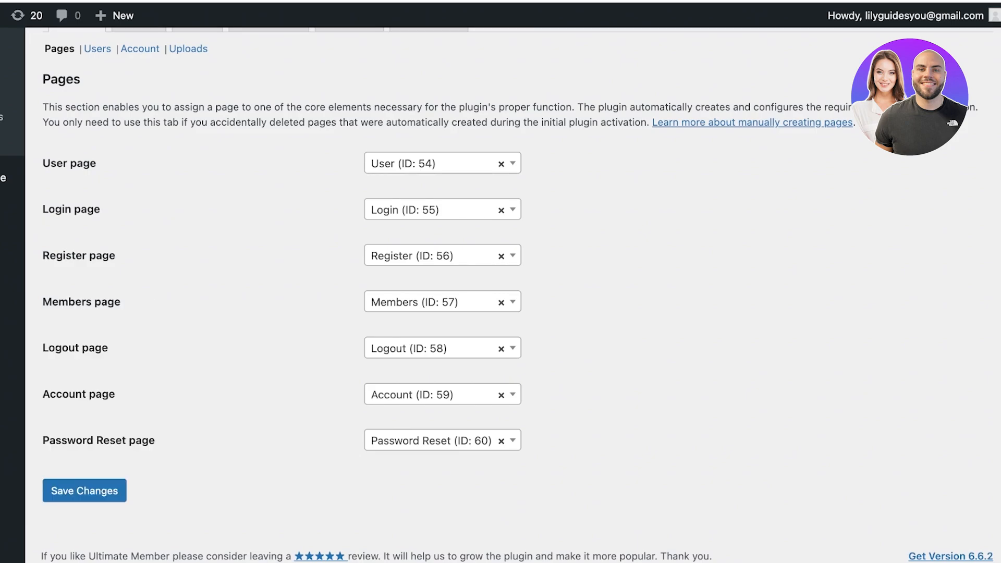
click(85, 491)
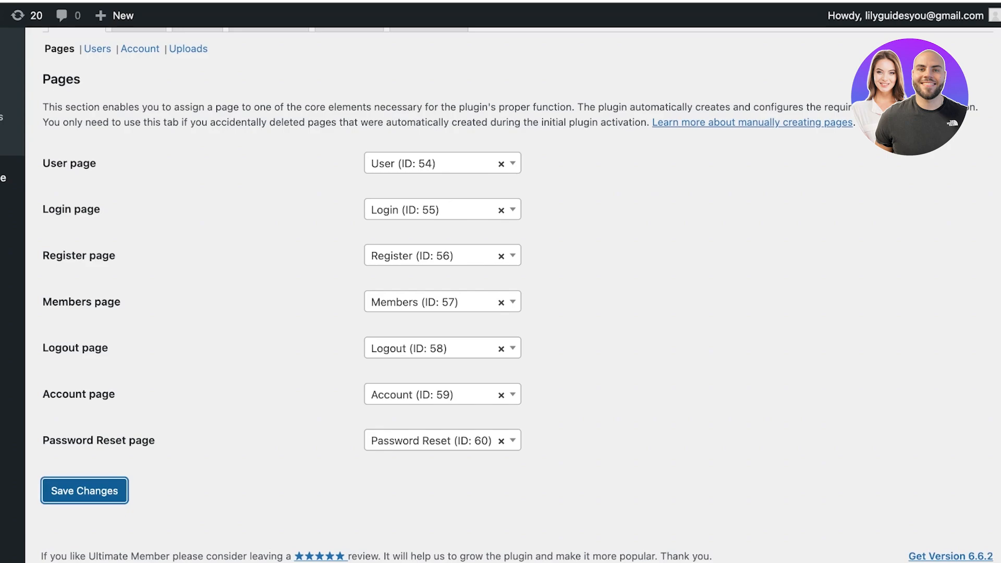
Review the content restriction settings under Ultimate Member's access settings, keeping the site accessible to everyone, and save them
scroll(500, 312, down, 3)
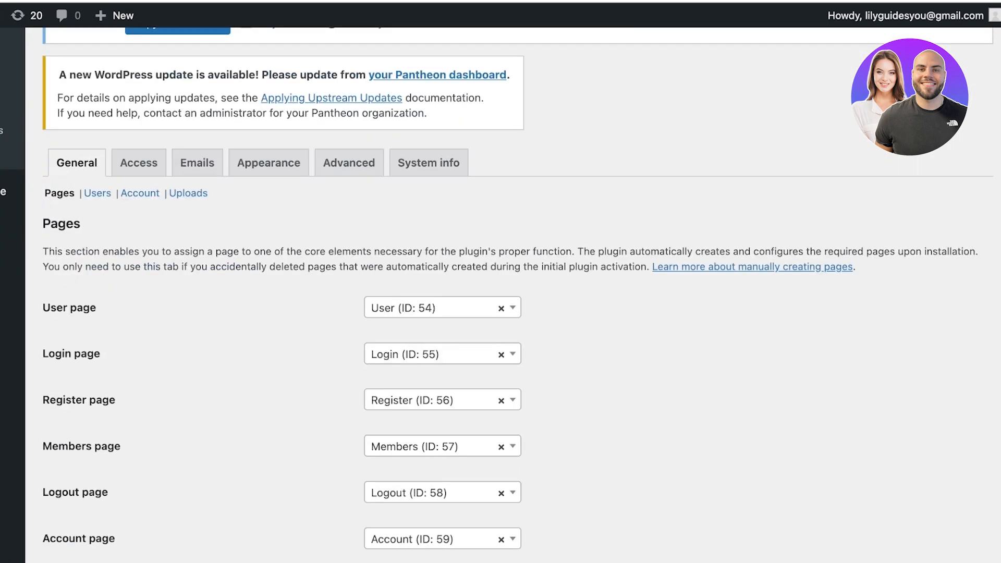
click(139, 163)
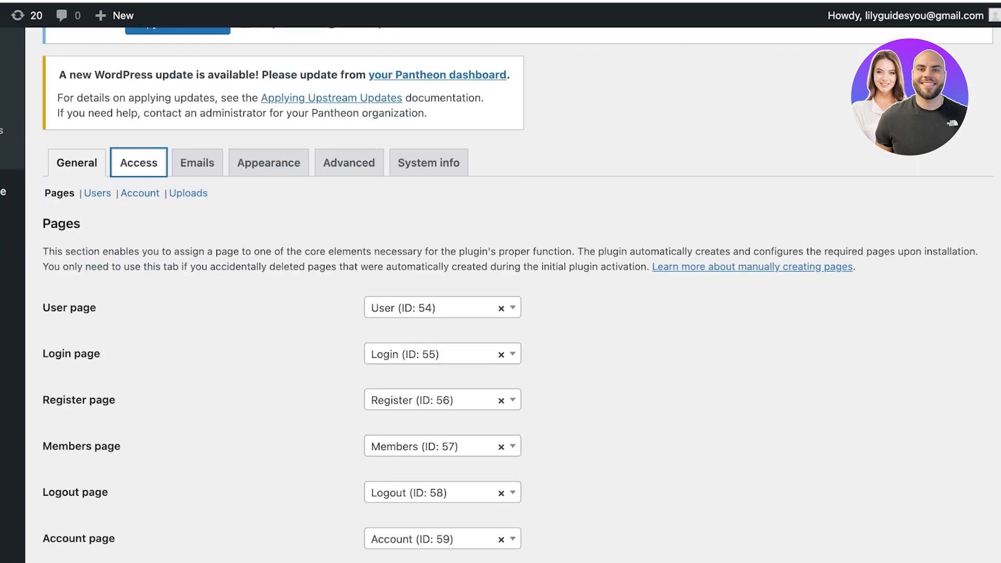
scroll(500, 312, down, 3)
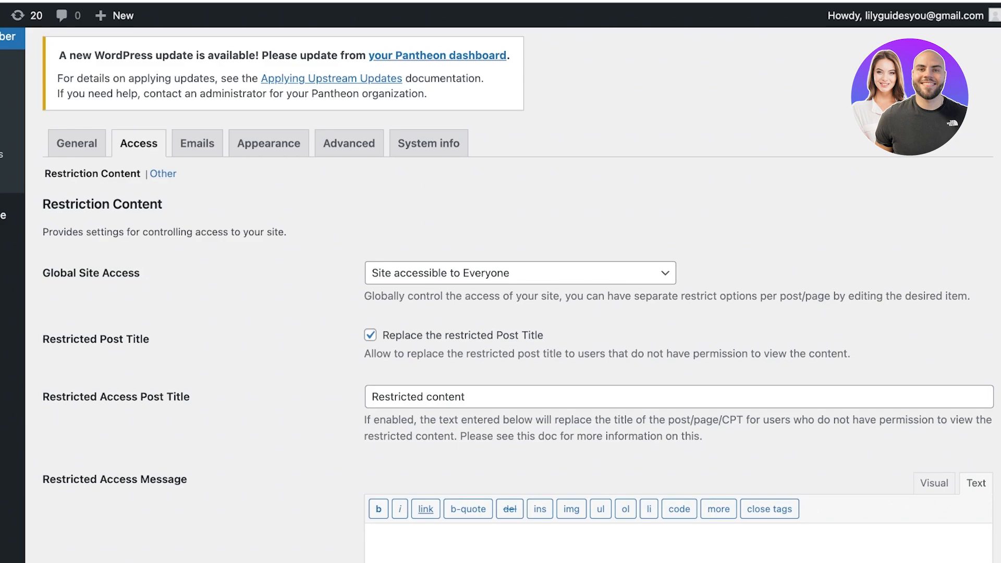
click(520, 274)
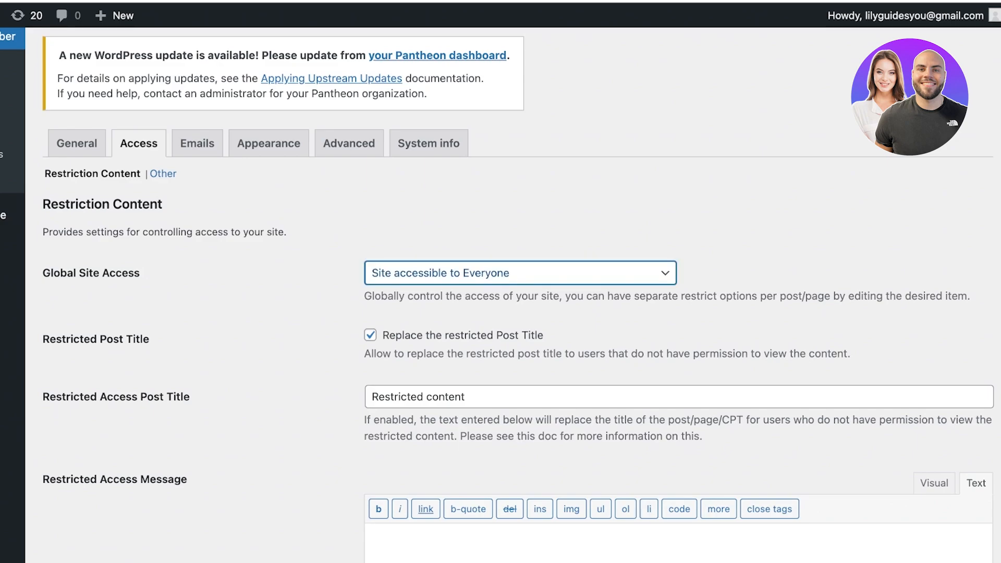
scroll(501, 313, down, 1)
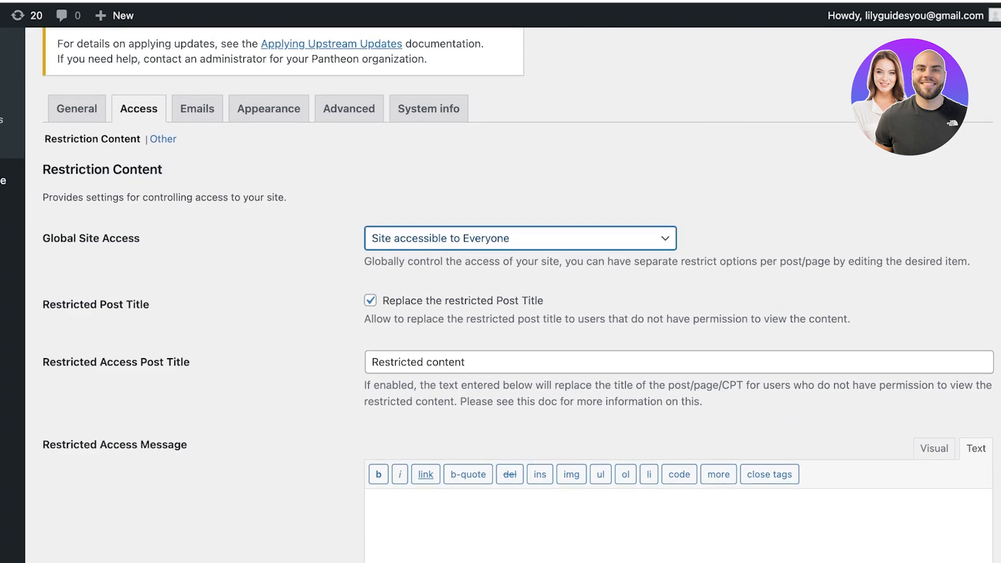
scroll(500, 313, down, 1)
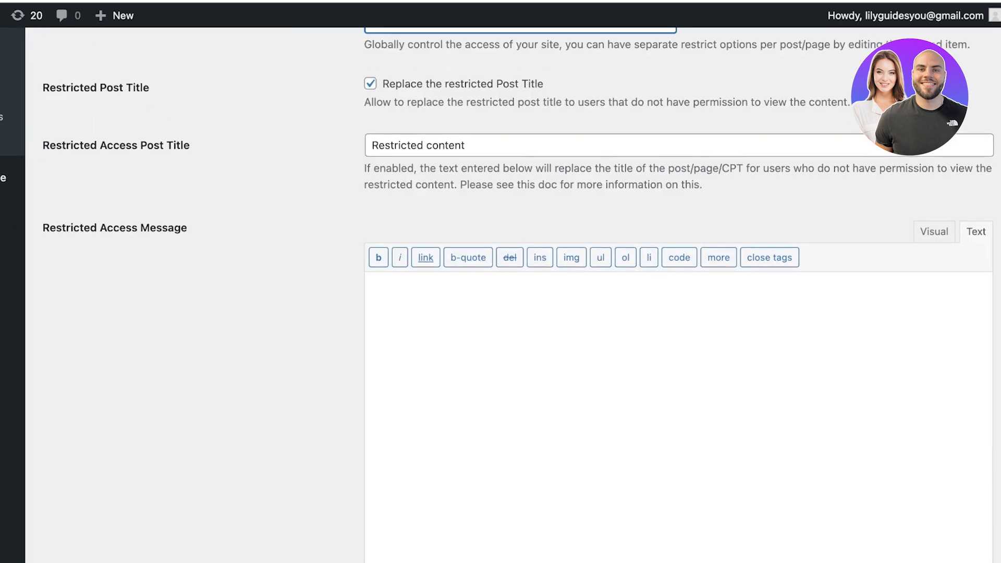
scroll(678, 313, down, 7)
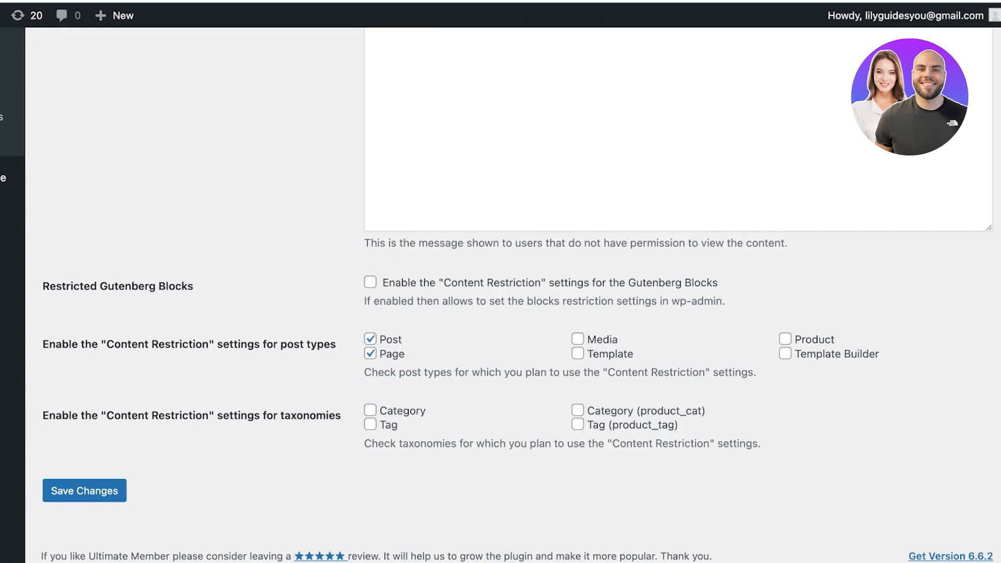
click(84, 491)
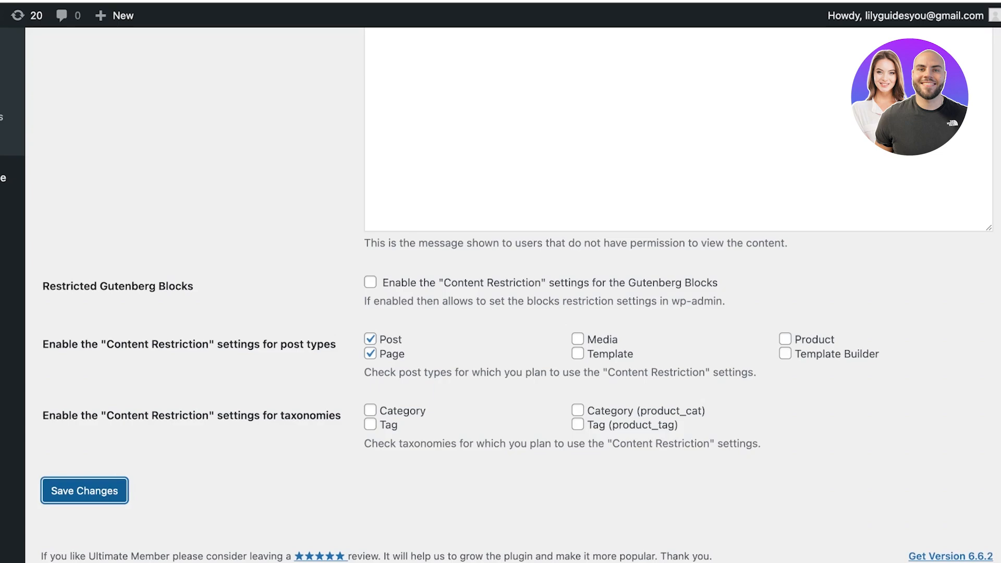
scroll(501, 313, up, 7)
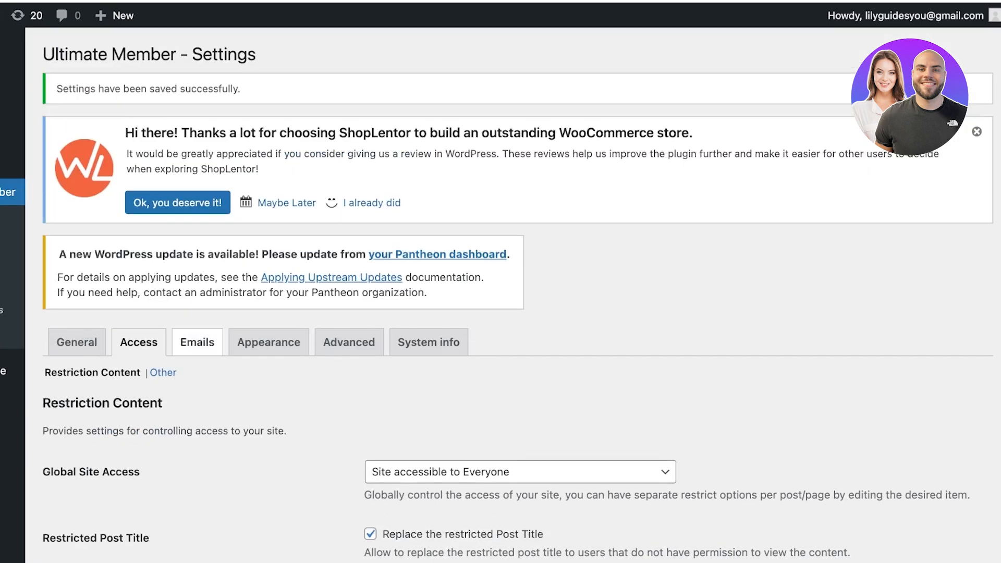
click(197, 342)
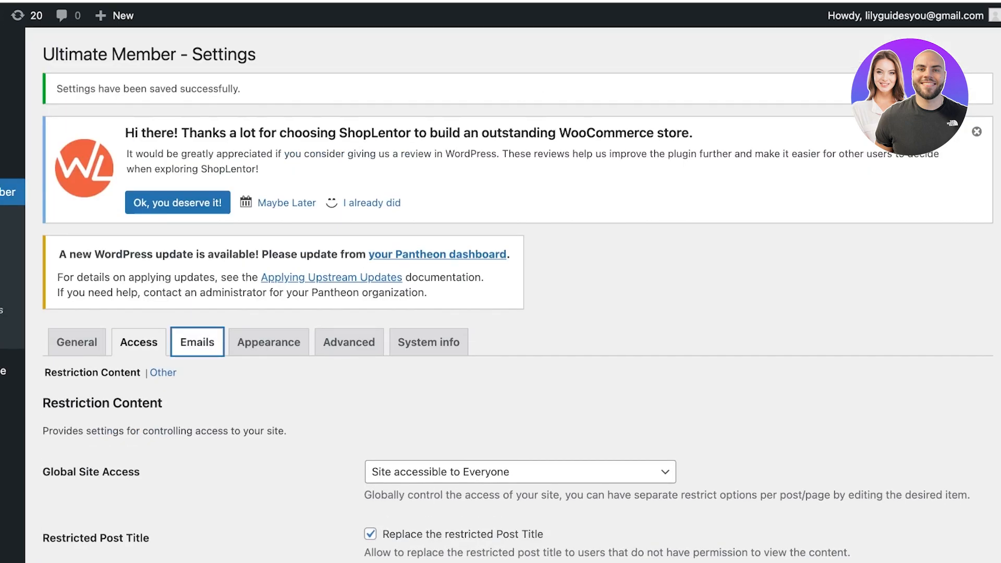
scroll(501, 313, down, 3)
scroll(215, 339, down, 15)
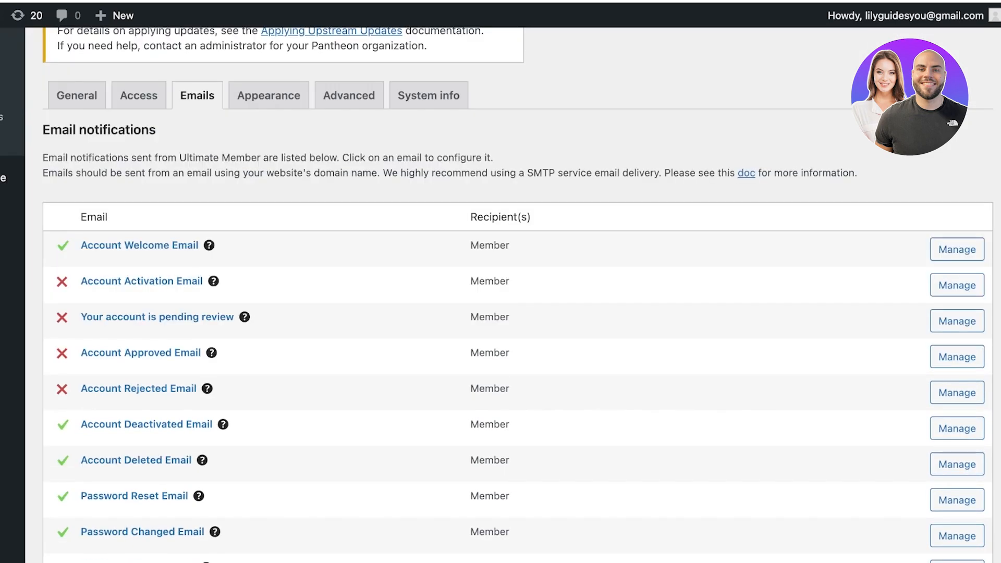
scroll(215, 339, up, 3)
scroll(215, 109, up, 7)
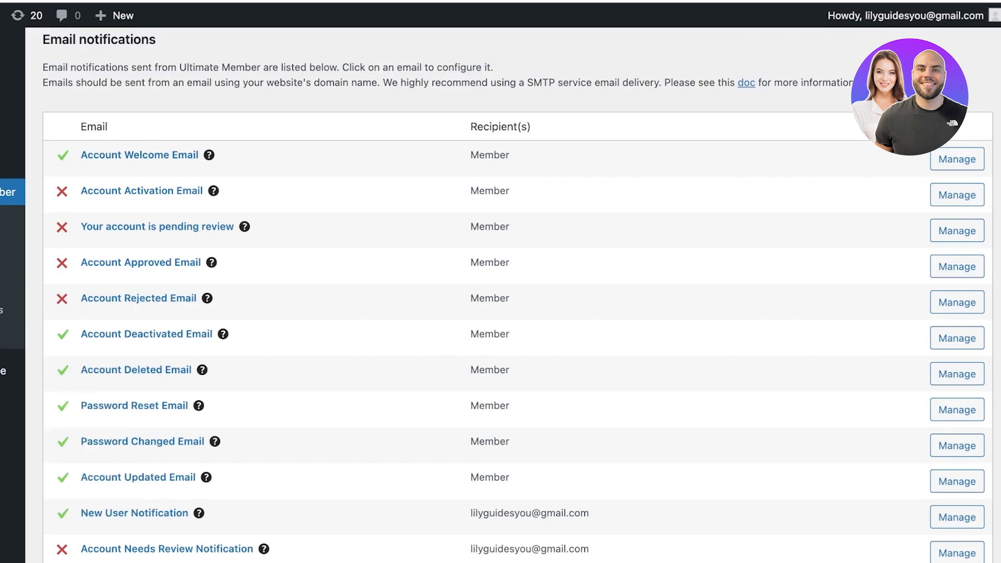
Examine the profile template and header options in the appearance settings, and the general options in the advanced settings
scroll(501, 292, up, 6)
click(269, 298)
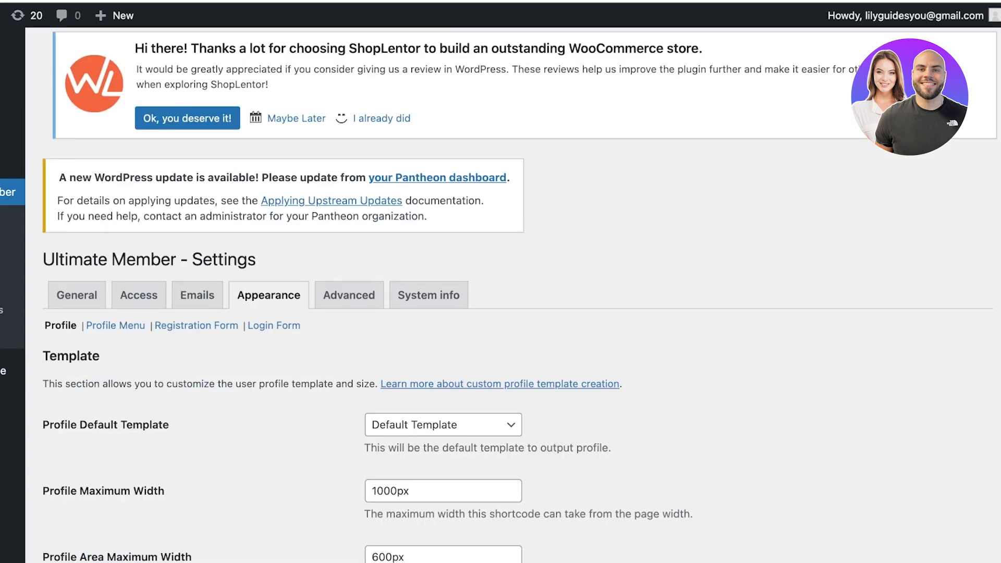
scroll(501, 292, down, 8)
scroll(501, 292, up, 7)
scroll(501, 292, down, 20)
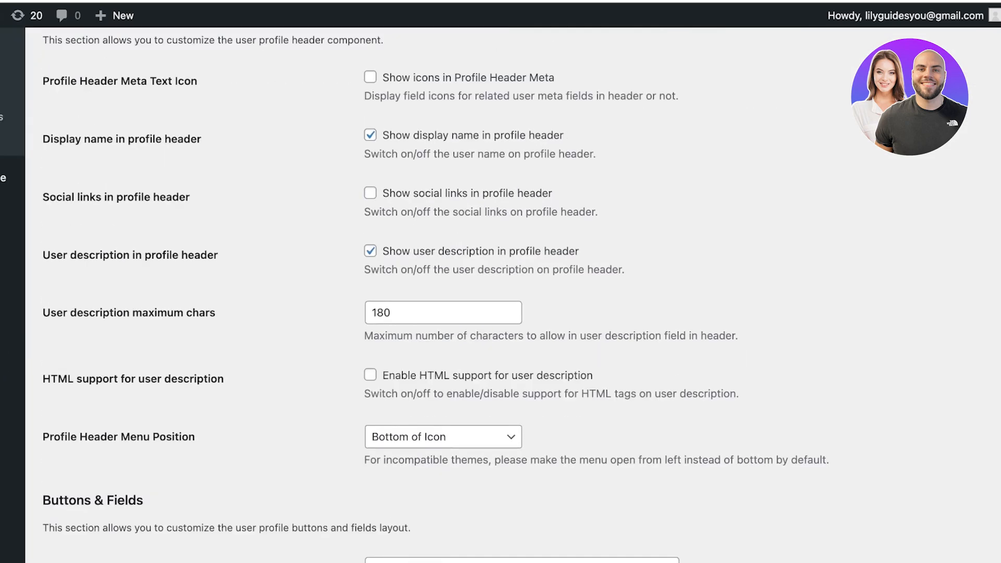
scroll(500, 292, up, 20)
click(349, 299)
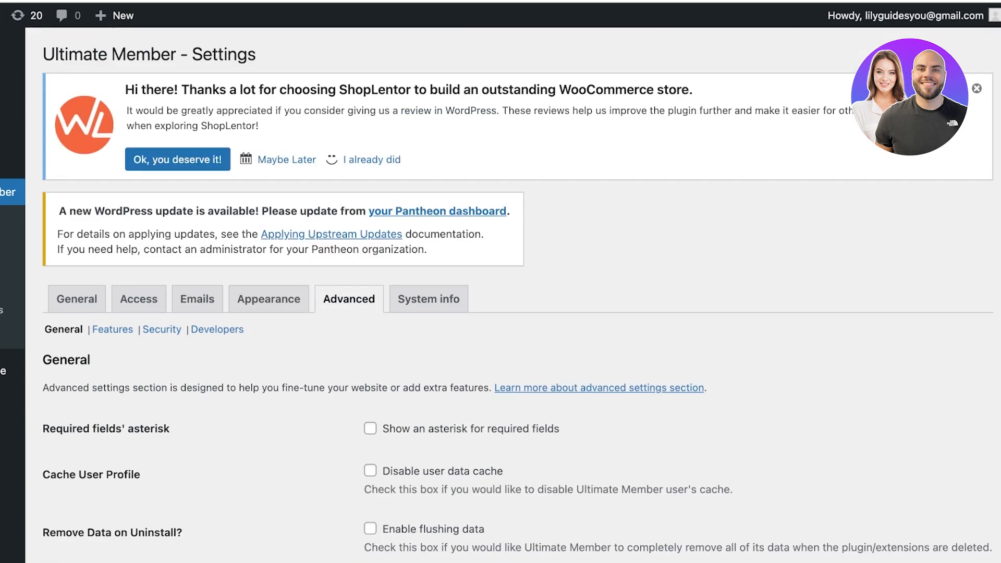
scroll(500, 292, down, 4)
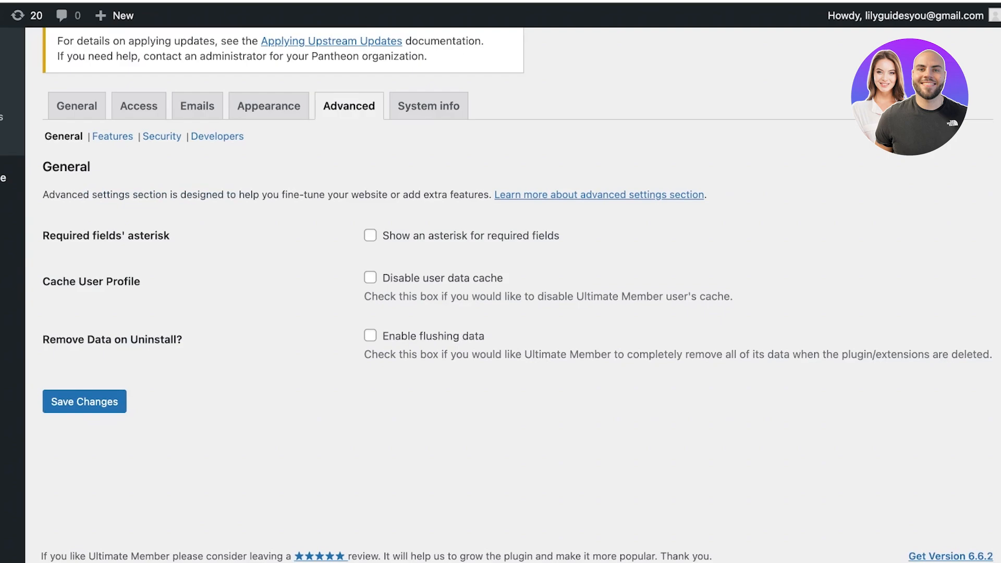
Open the Subscriber role from Ultimate Member's user roles and examine its administrative and general permissions, profile access and homepage options
scroll(501, 292, up, 4)
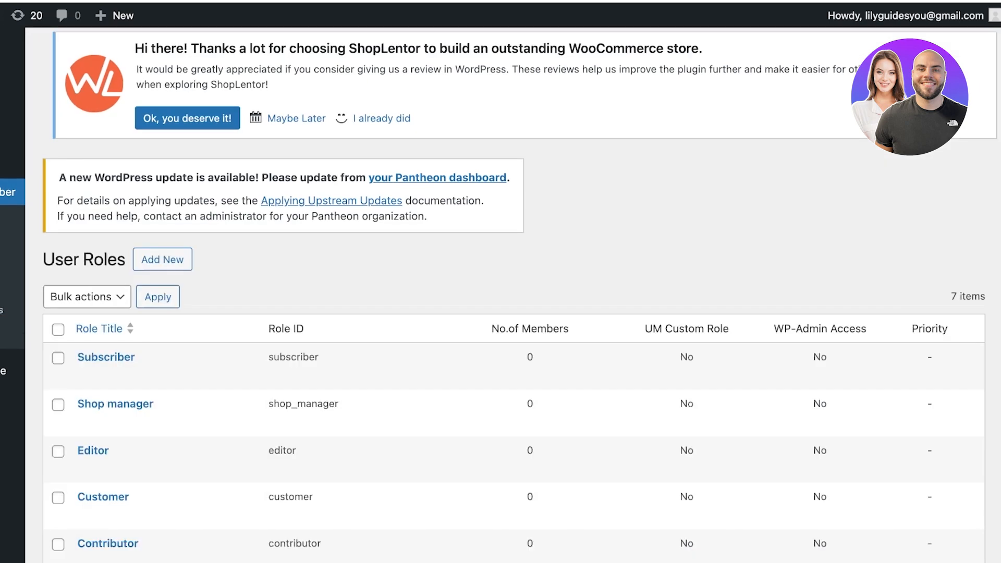
scroll(501, 313, down, 3)
scroll(501, 313, down, 2)
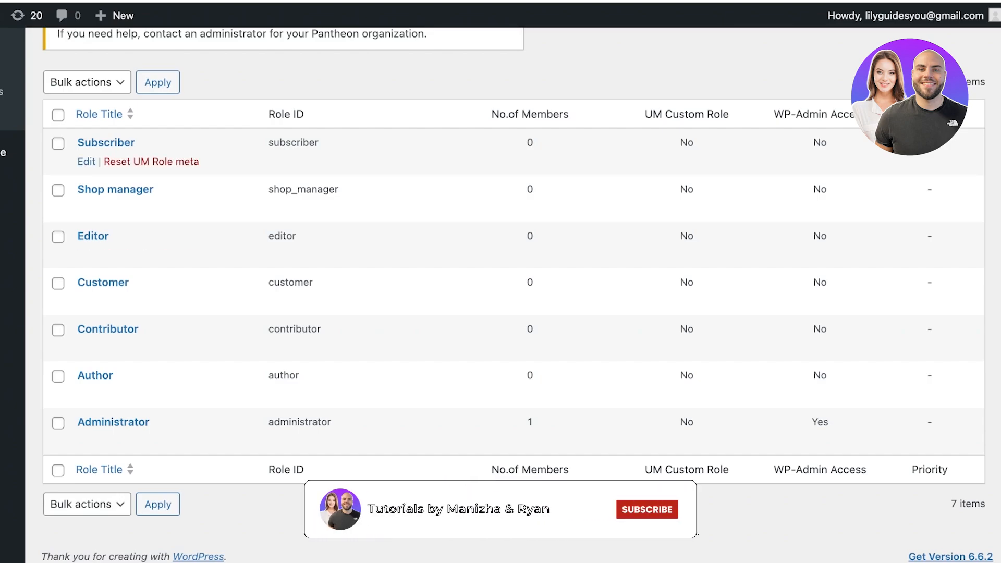
click(86, 161)
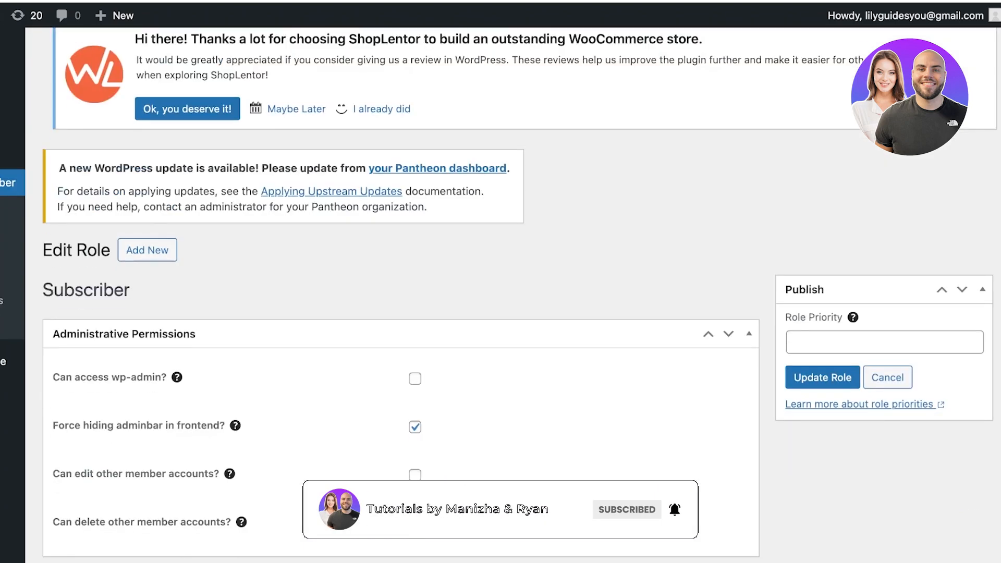
scroll(400, 292, down, 3)
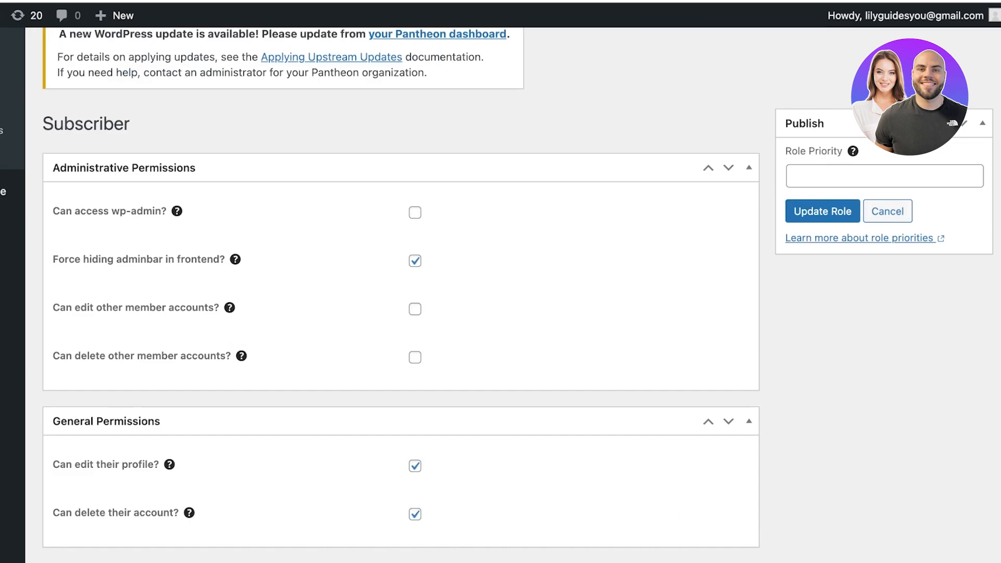
scroll(401, 292, down, 3)
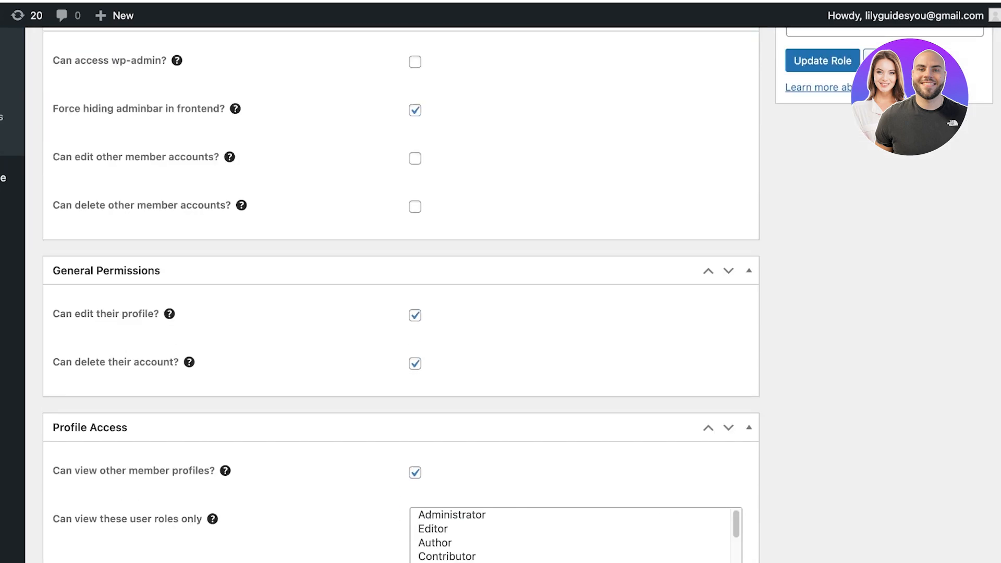
scroll(400, 292, down, 6)
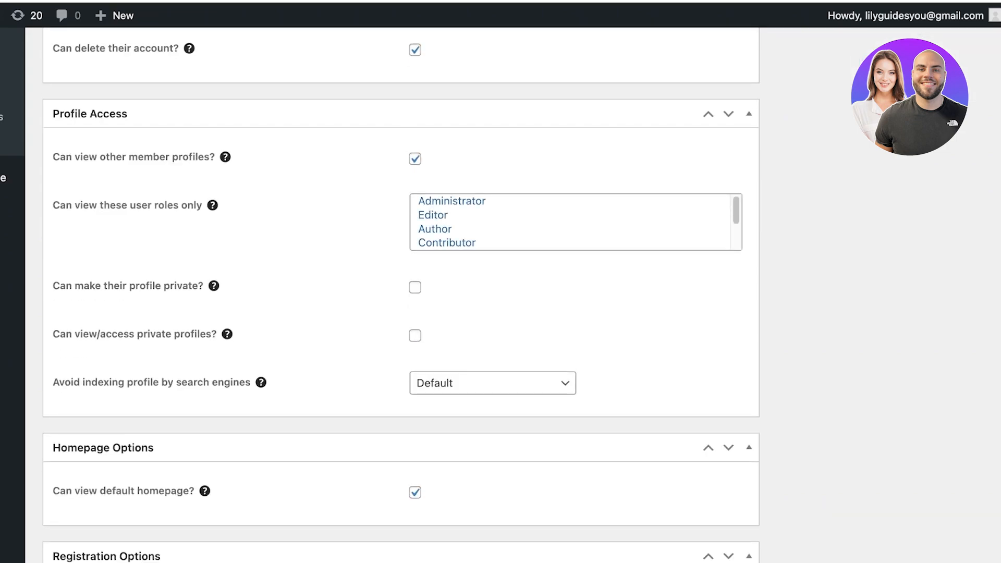
scroll(574, 222, down, 2)
scroll(400, 292, down, 3)
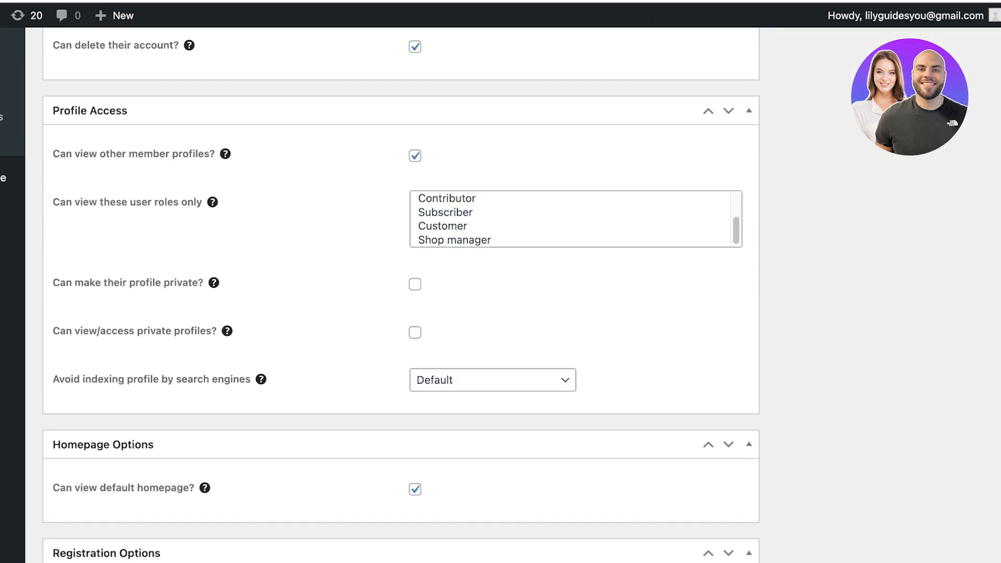
scroll(400, 292, down, 6)
scroll(400, 292, up, 20)
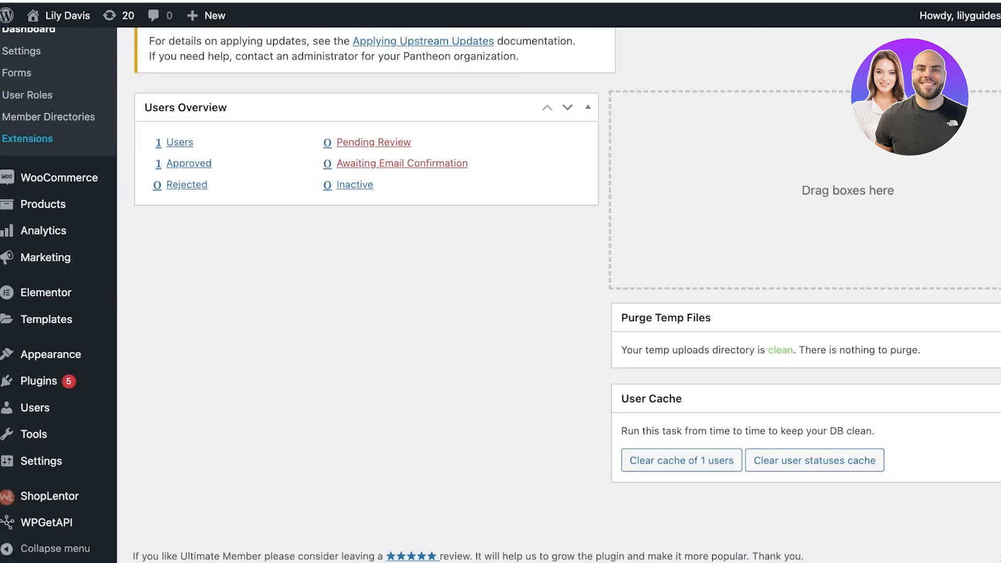
Find the Register page in the site's list of pages and view it on the live site
scroll(46, 292, up, 3)
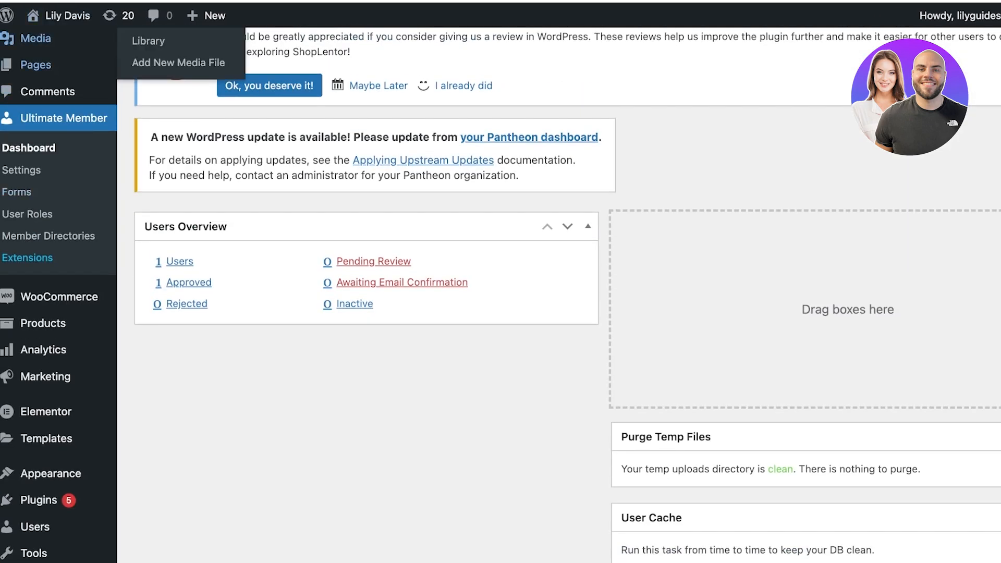
click(35, 65)
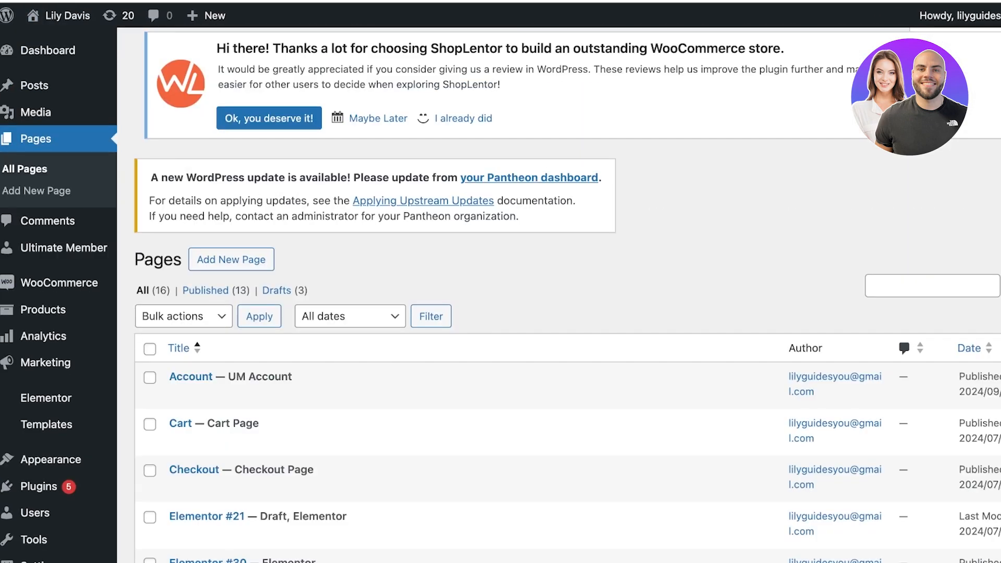
scroll(334, 261, down, 7)
scroll(365, 339, down, 4)
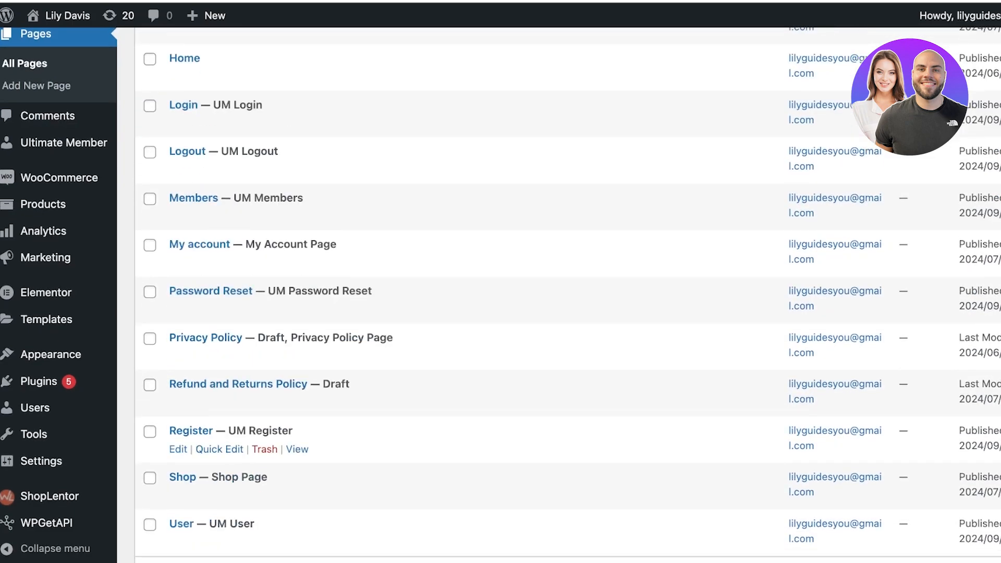
click(297, 450)
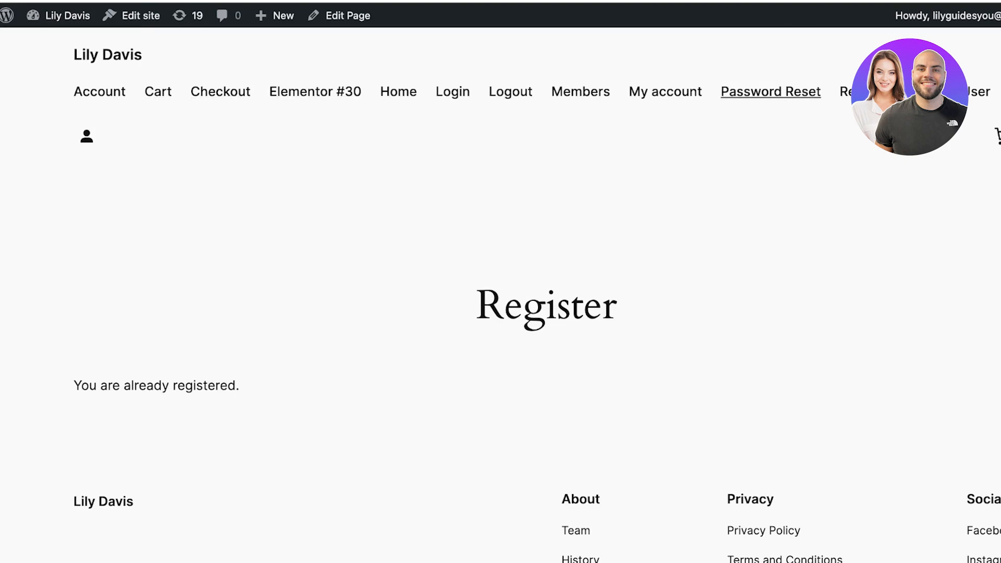
scroll(500, 282, down, 5)
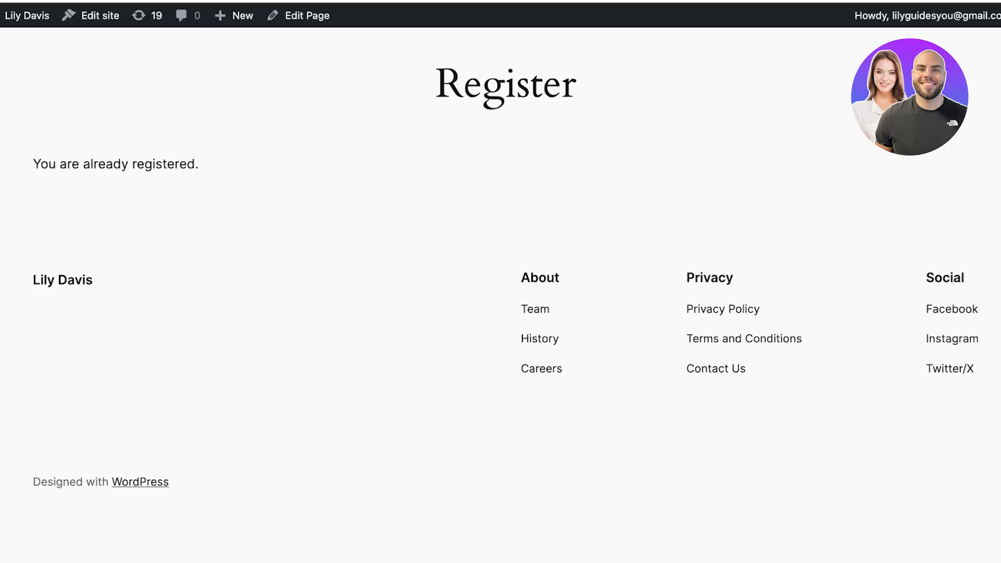
scroll(500, 281, up, 3)
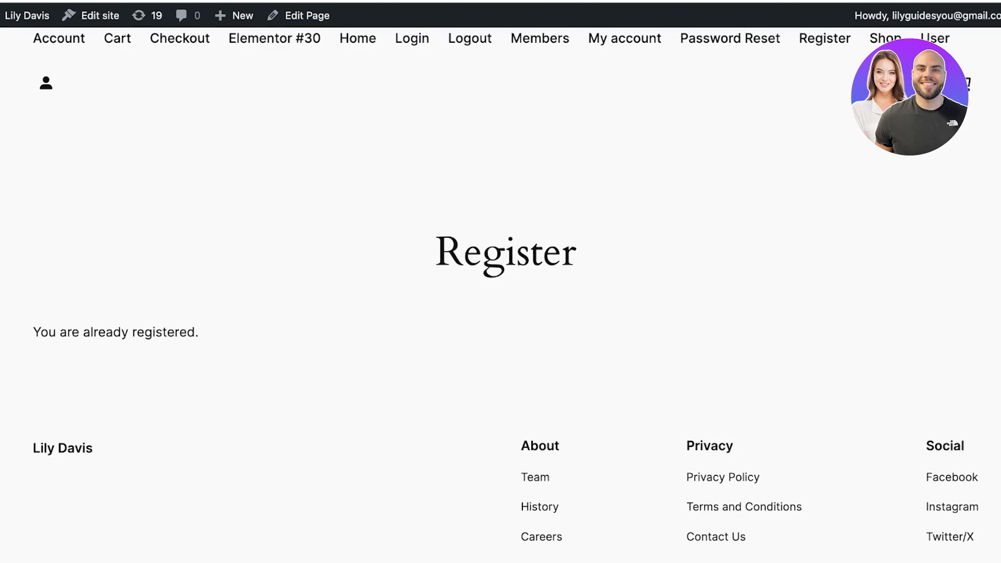
scroll(501, 282, up, 1)
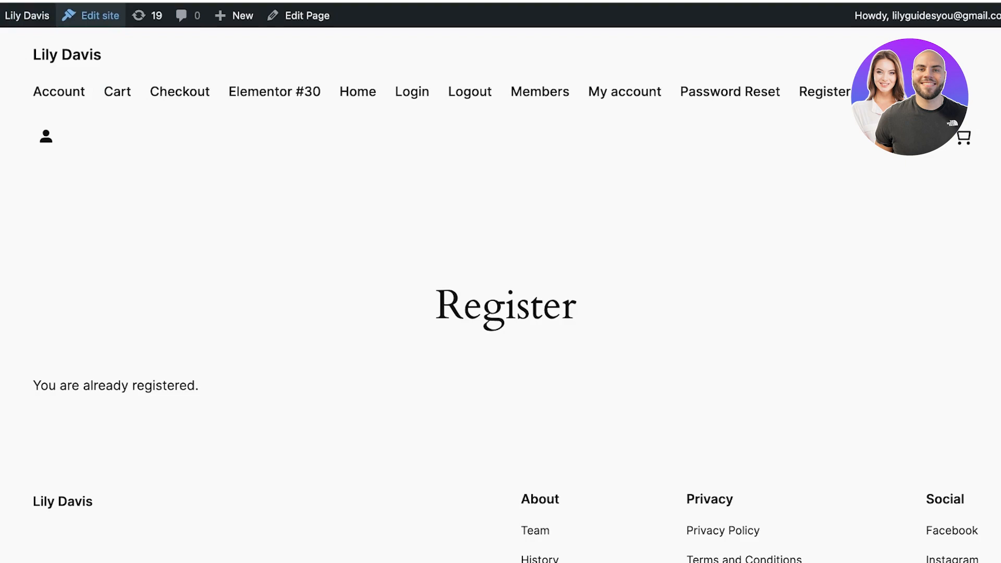
Open the page template in the site editor and convert the header navigation's automatic page list into individually editable links
click(90, 15)
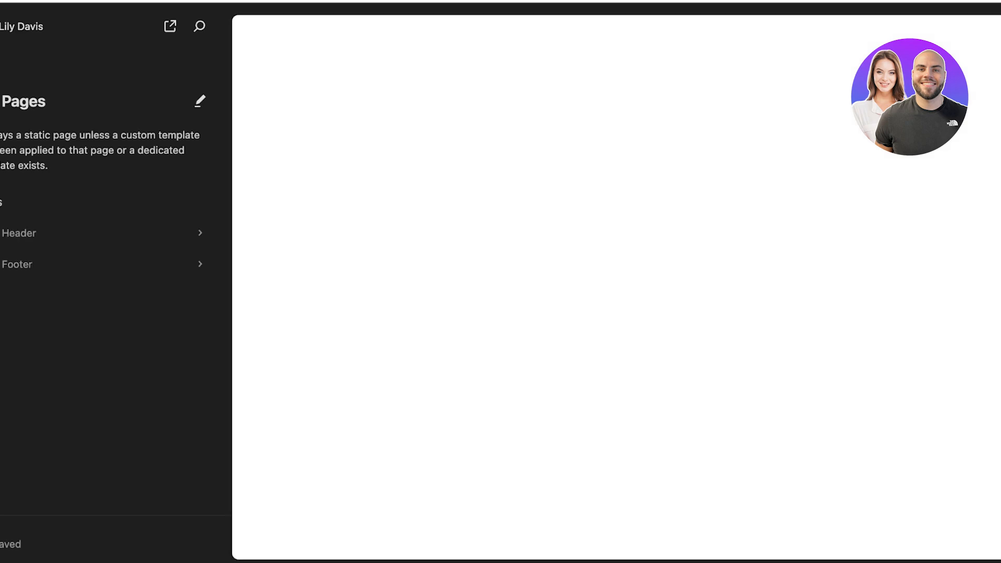
click(521, 104)
click(275, 128)
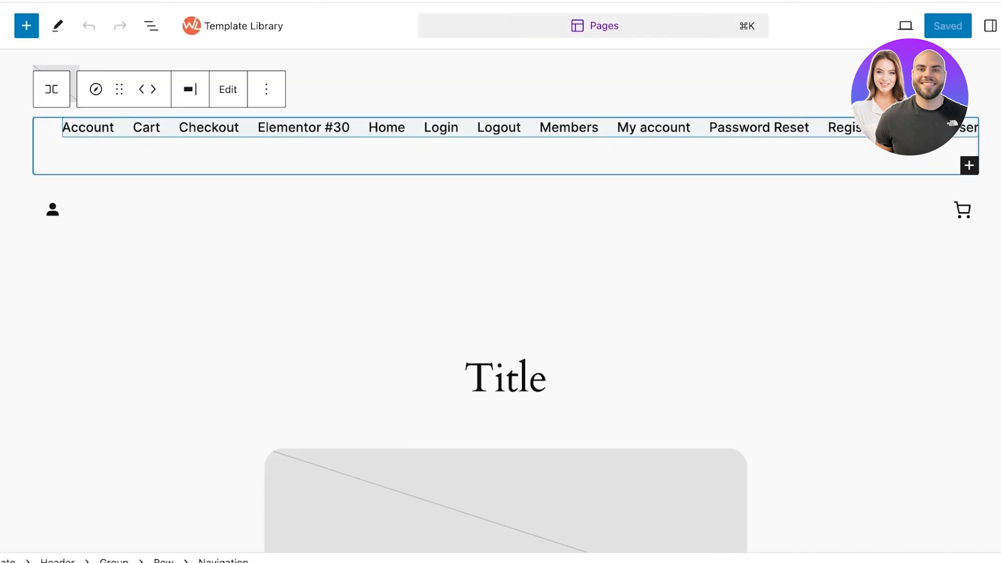
click(229, 89)
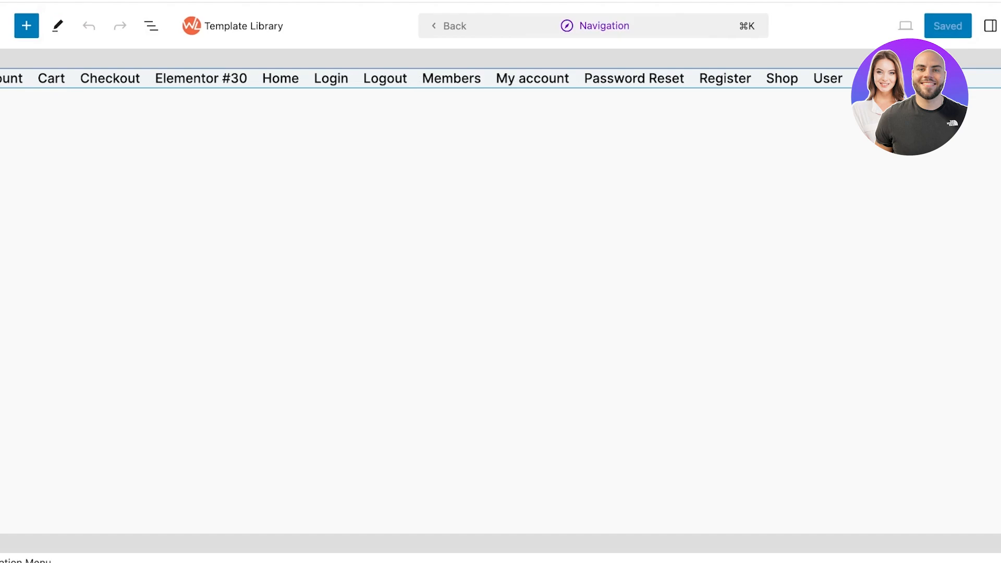
click(110, 79)
click(84, 117)
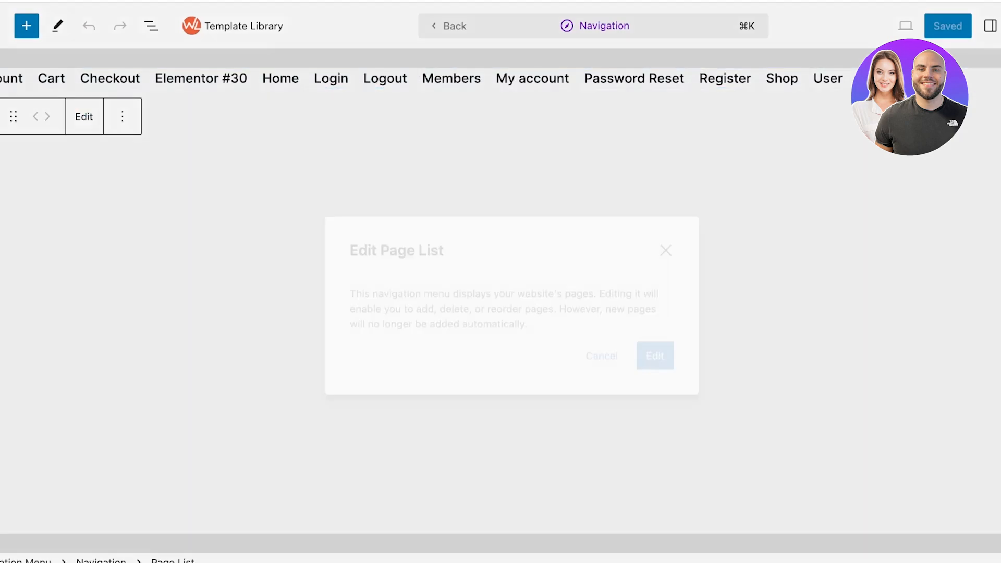
click(655, 338)
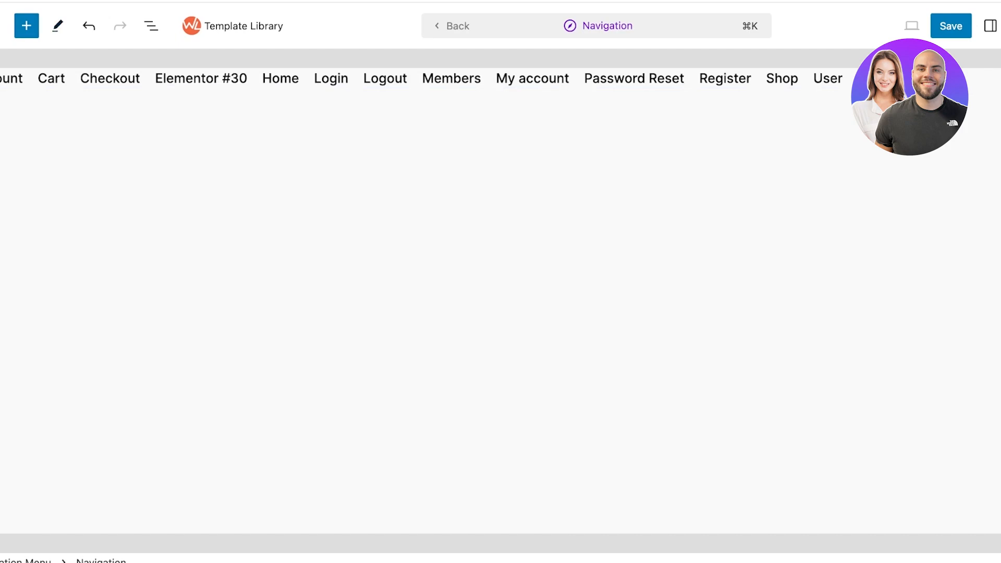
click(453, 26)
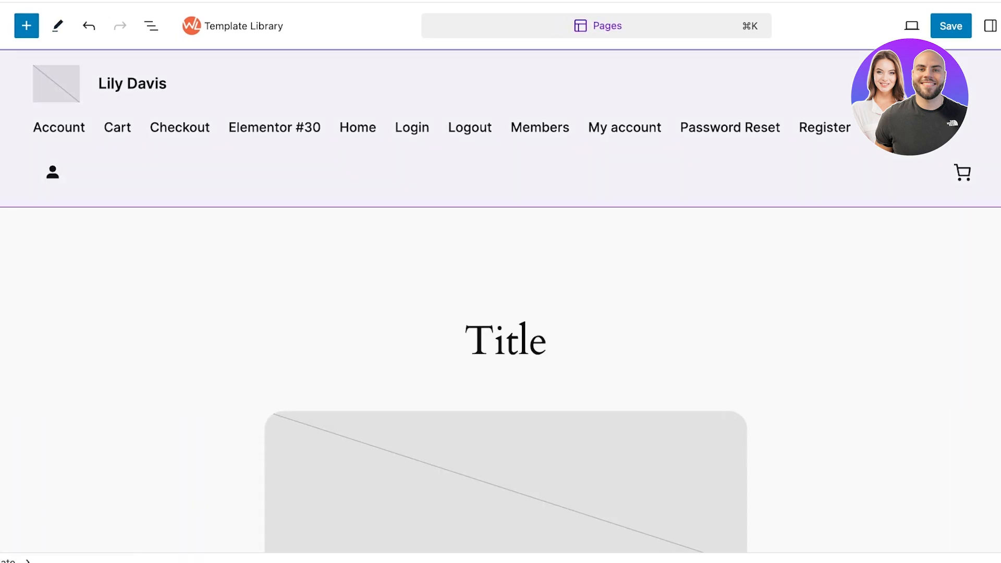
Remove the Shop link from the navigation of the Header template part
click(261, 175)
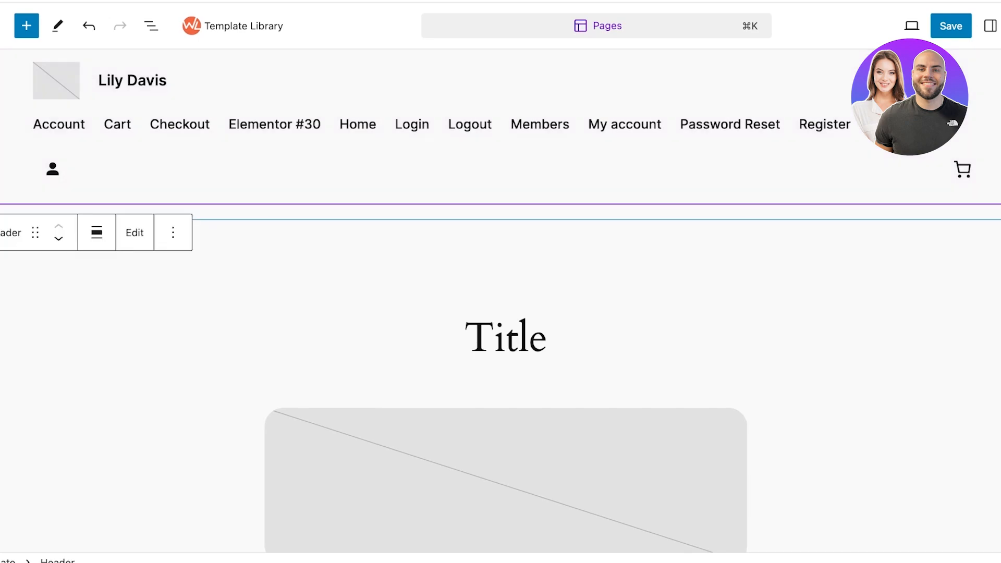
click(173, 232)
click(417, 266)
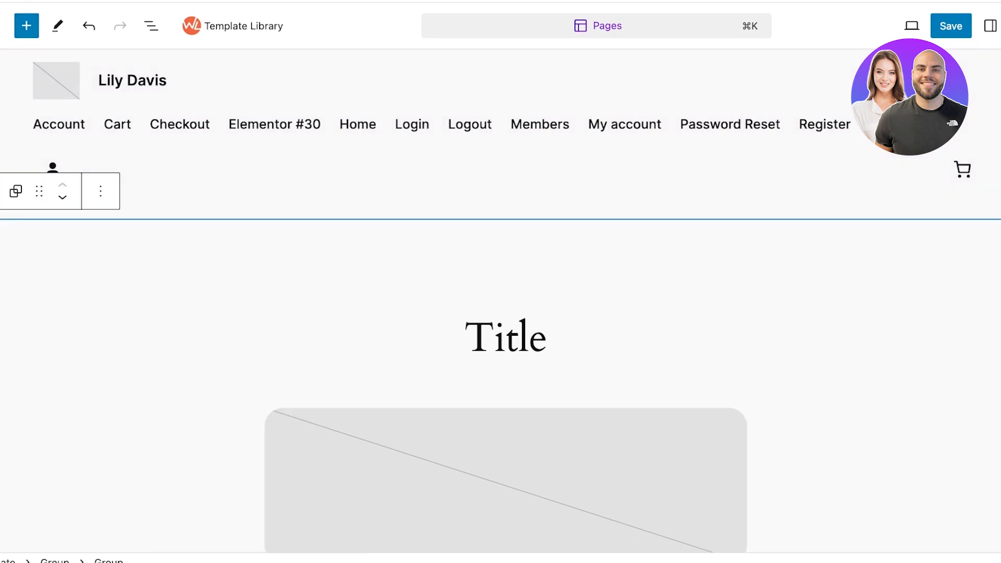
click(1, 26)
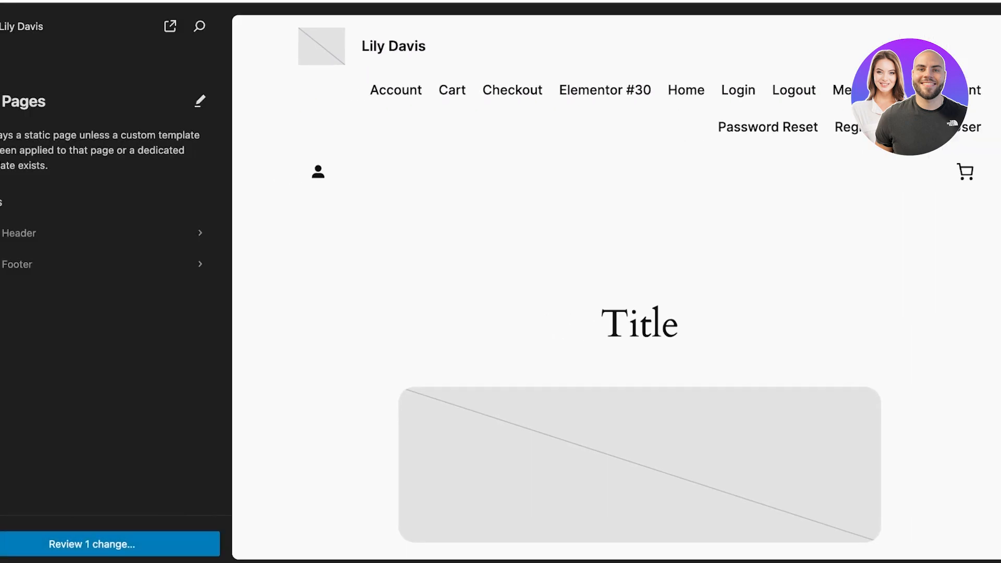
click(105, 232)
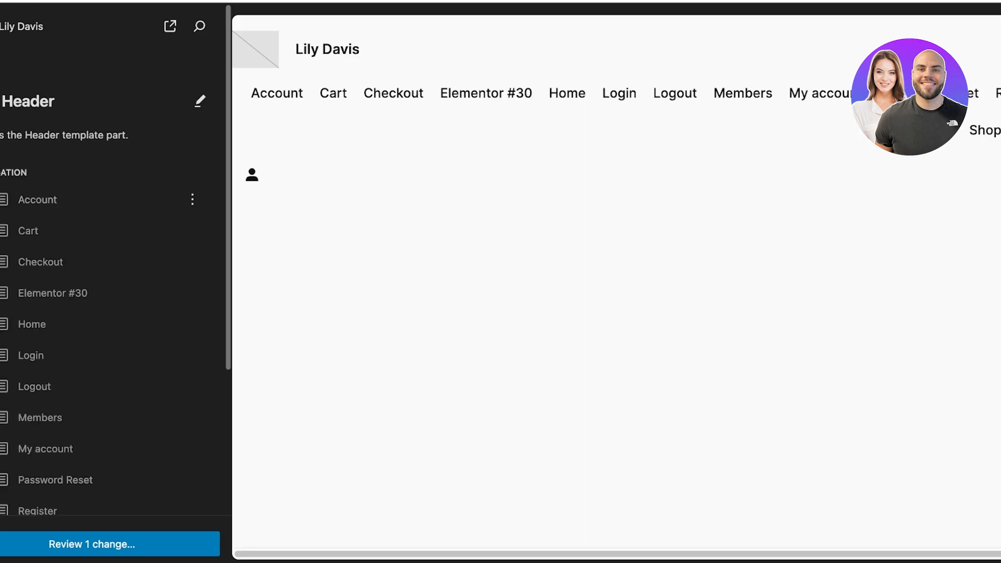
scroll(104, 437, down, 3)
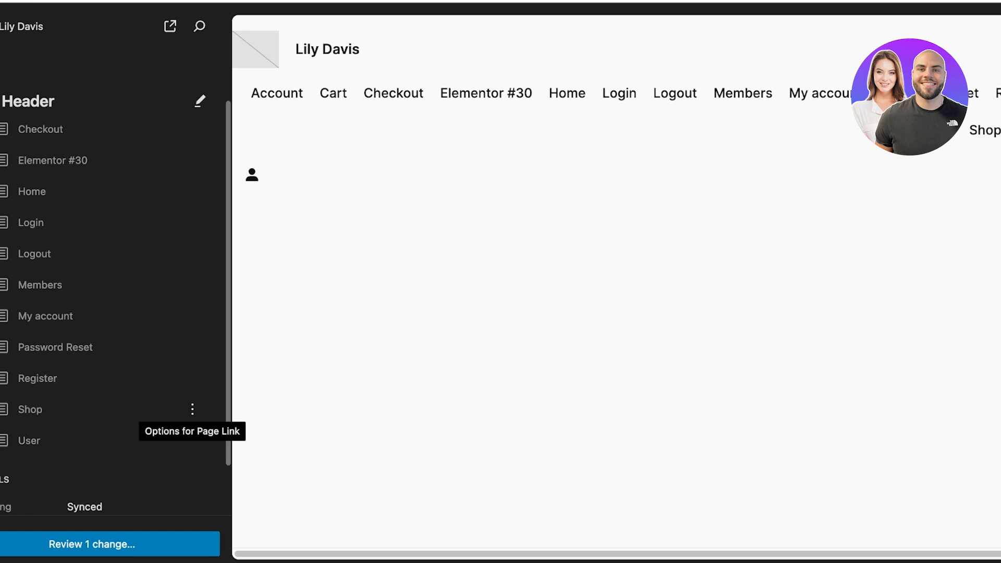
click(192, 409)
click(224, 545)
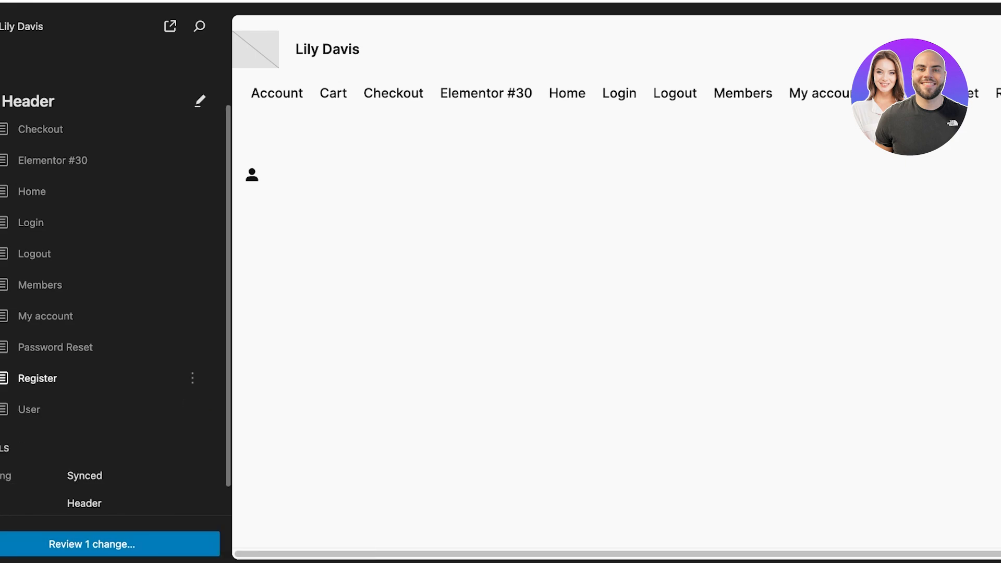
click(193, 347)
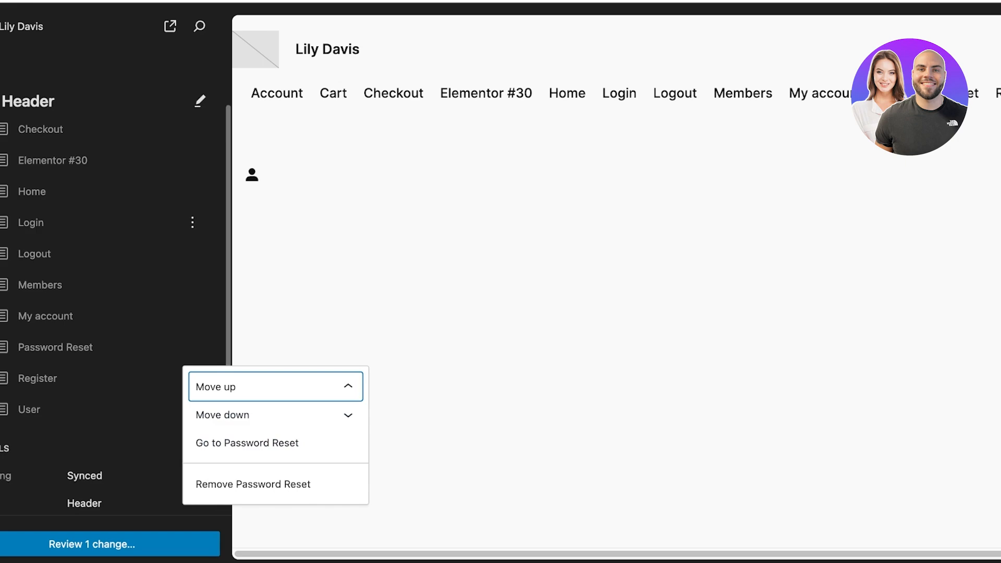
click(157, 410)
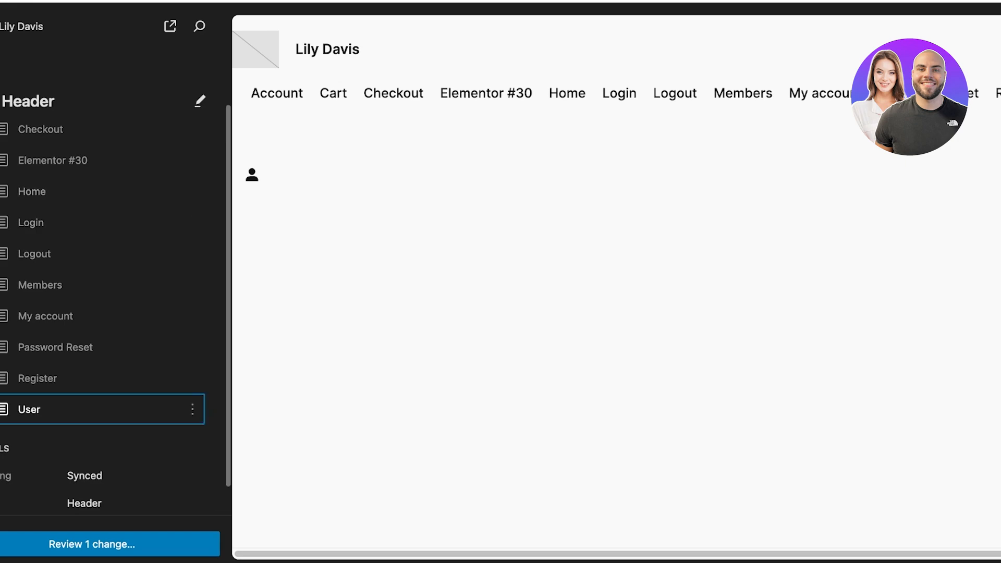
mouse_move(31, 409)
mouse_down()
mouse_move(34, 398)
mouse_move(28, 410)
mouse_up()
scroll(47, 292, down, 1)
scroll(47, 292, up, 3)
Open the Header template part for editing and save the pending navigation menu changes
click(200, 101)
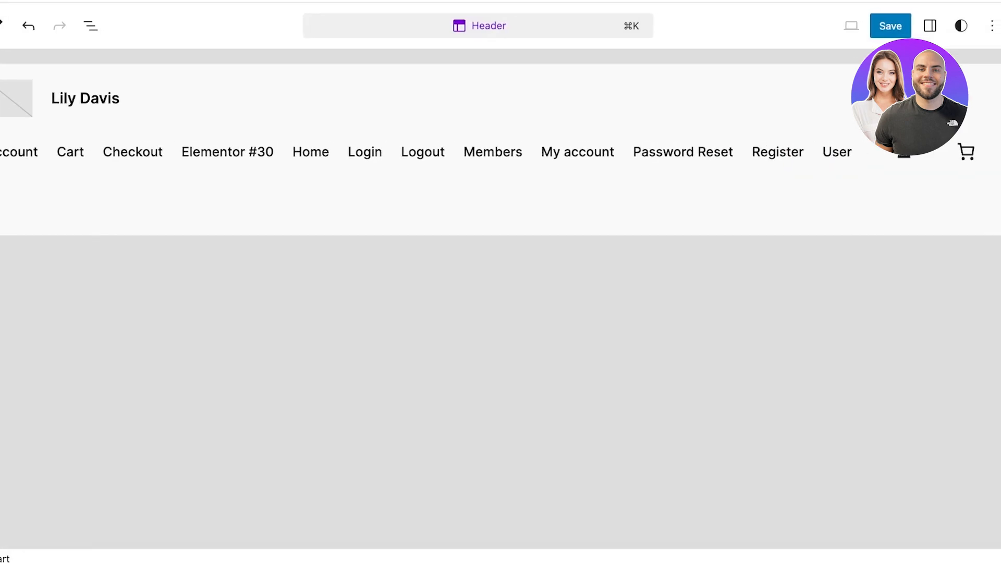
click(742, 153)
click(901, 151)
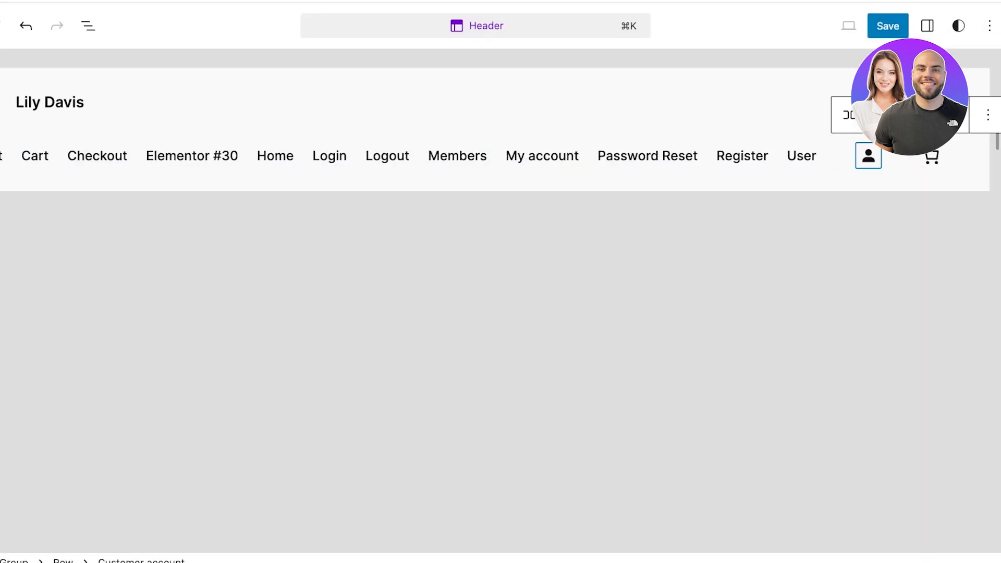
click(931, 153)
click(988, 107)
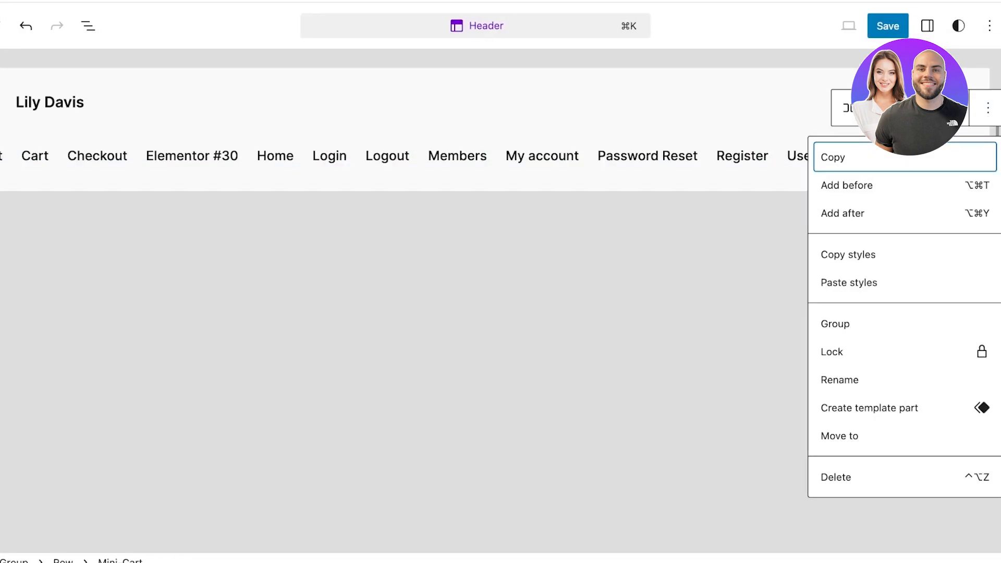
key(Escape)
click(887, 26)
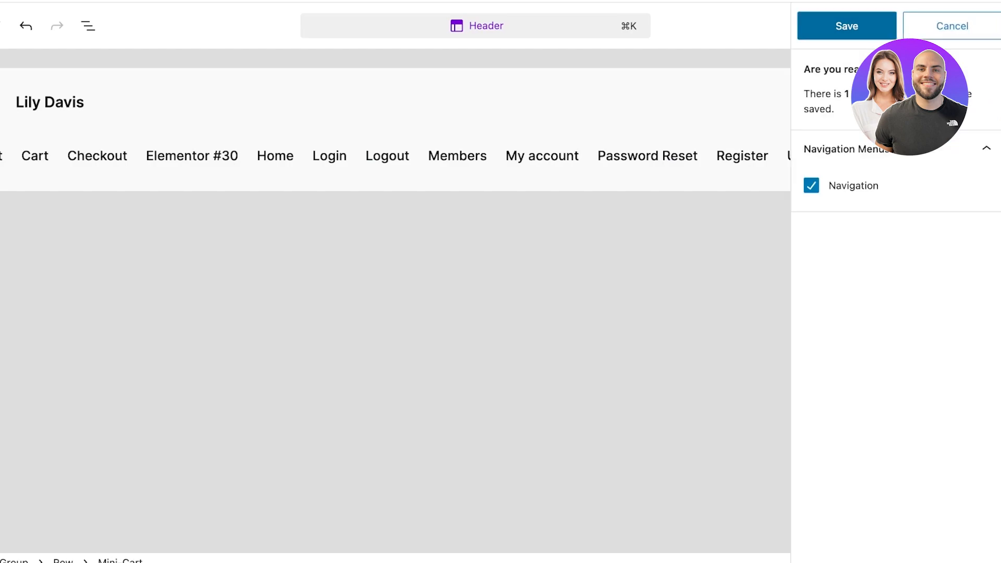
click(845, 24)
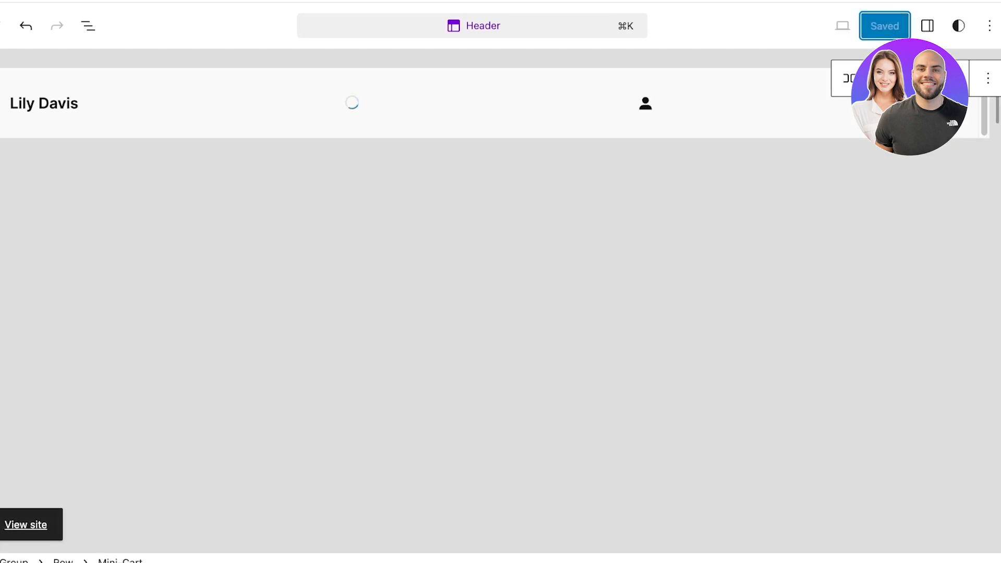
click(126, 78)
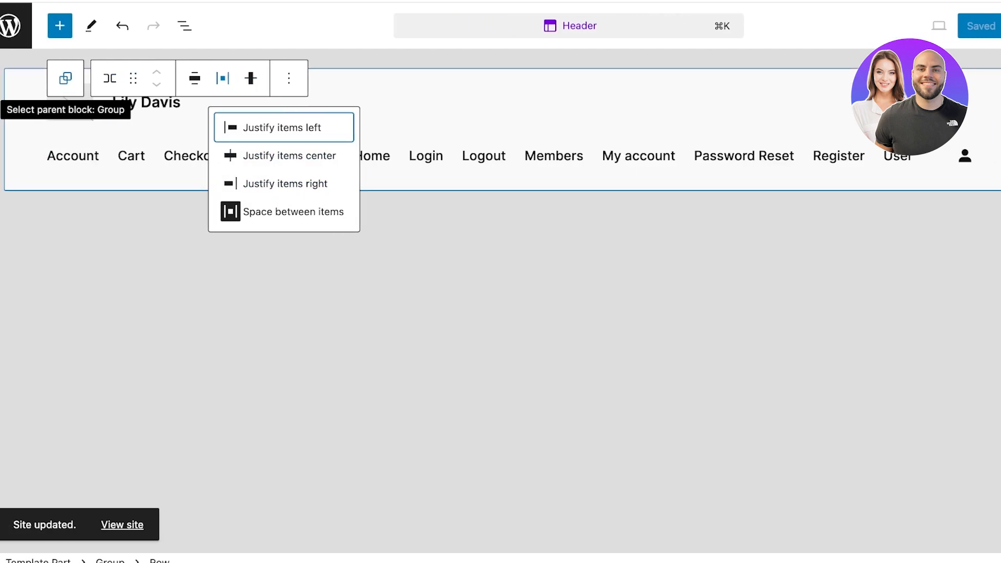
click(66, 78)
click(60, 76)
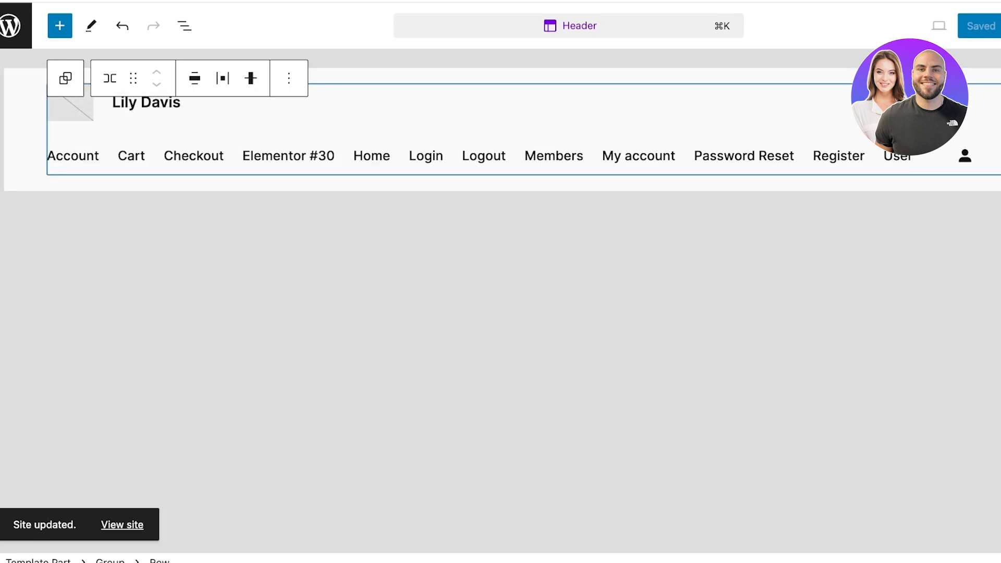
click(554, 156)
drag(554, 156, 554, 209)
Delete the Home, Elementor #30, Checkout, Cart and Account links that precede Login in the header navigation
click(387, 156)
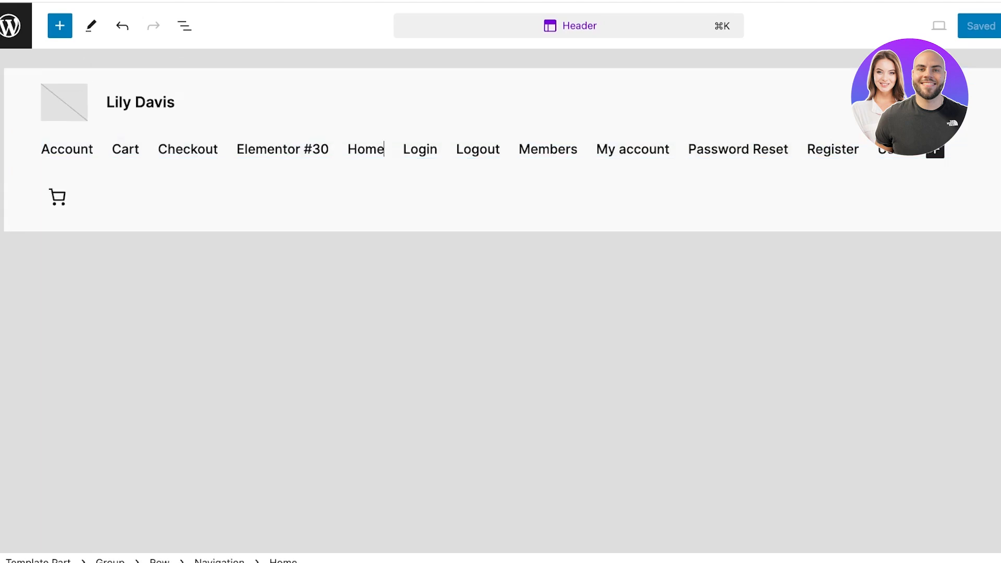
click(338, 149)
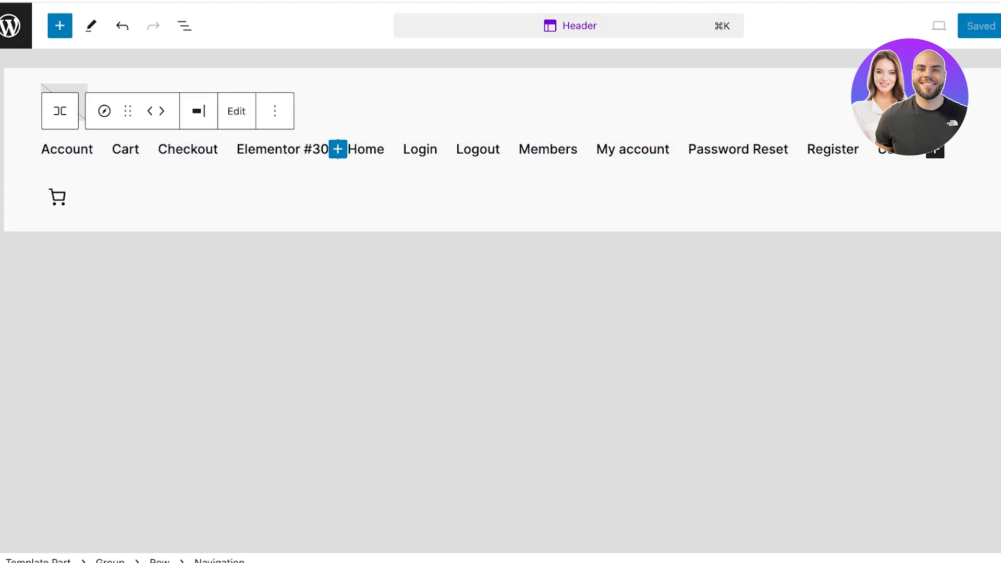
click(403, 149)
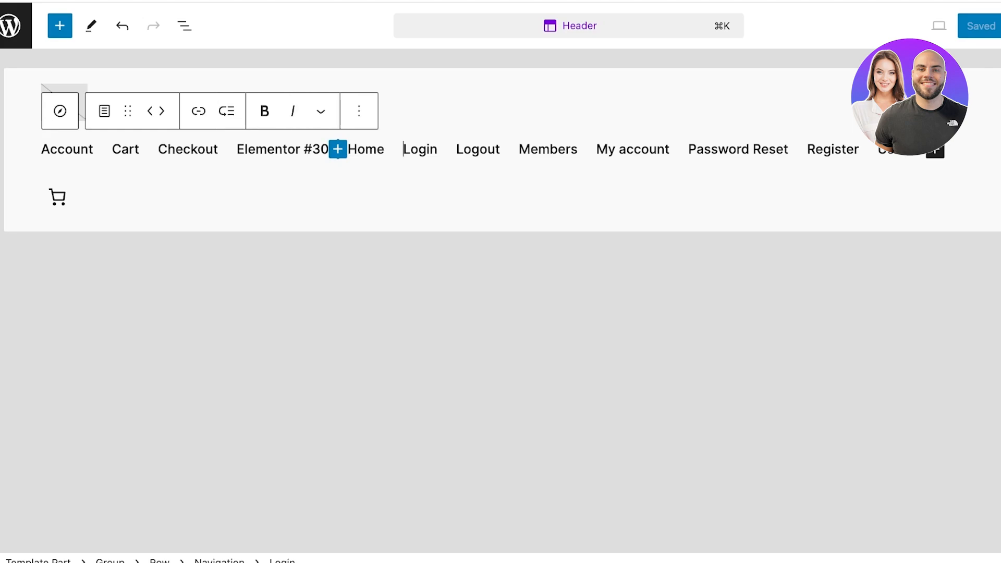
key(BackSpace)
key(BackSpace)
key(BackSpace)
key(BackSpace)
key(BackSpace)
key(BackSpace)
key(BackSpace)
key(BackSpace)
key(BackSpace)
key(BackSpace)
key(BackSpace)
key(BackSpace)
key(BackSpace)
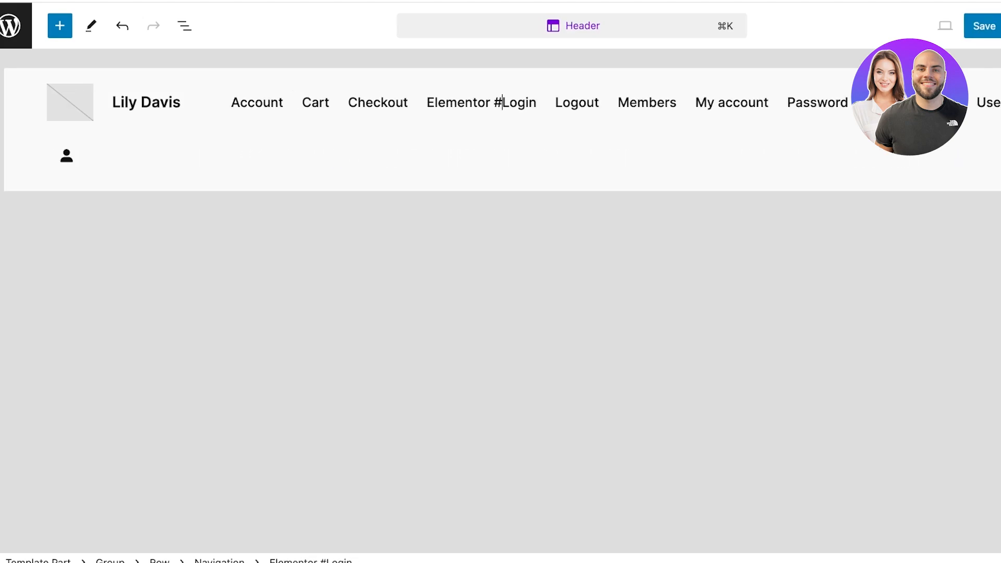
key(BackSpace)
key(BackSpace)
key(BackSpace)
key(BackSpace)
key(BackSpace)
key(BackSpace)
key(BackSpace)
key(BackSpace)
key(BackSpace)
key(BackSpace)
key(BackSpace)
key(BackSpace)
key(BackSpace)
key(BackSpace)
key(BackSpace)
key(BackSpace)
key(BackSpace)
key(BackSpace)
key(BackSpace)
key(BackSpace)
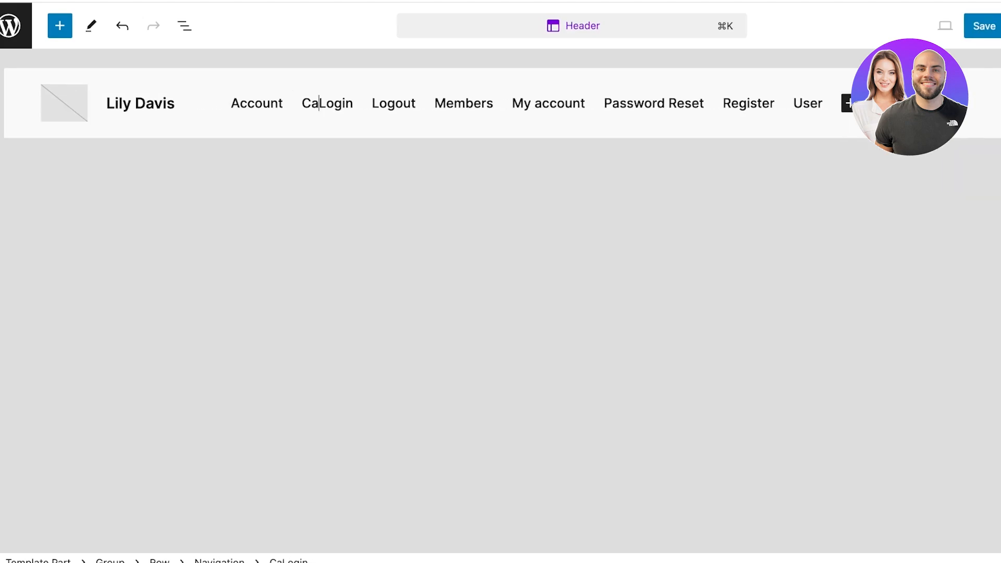
key(BackSpace)
key(BackSpace)
key(BackSpace)
key(BackSpace)
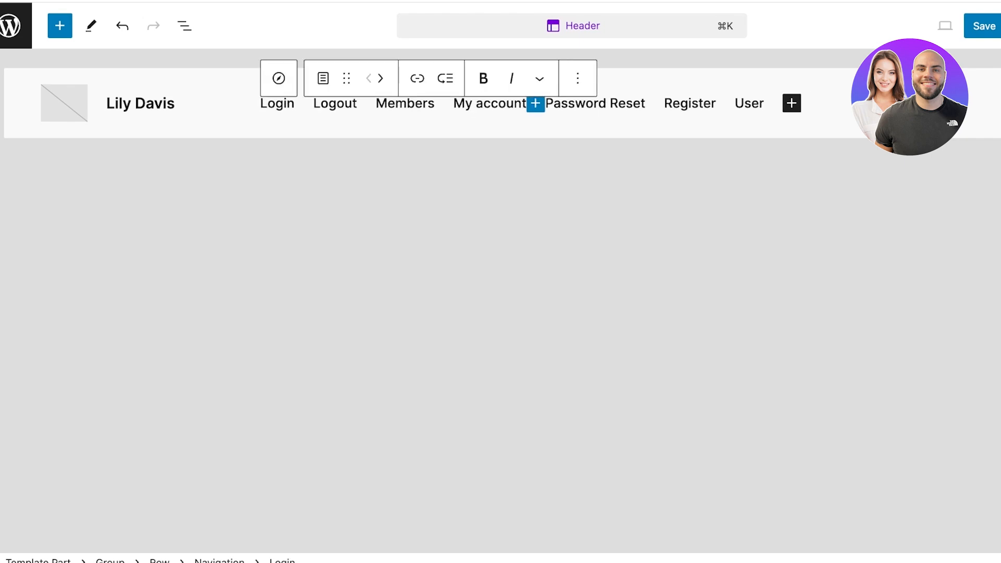
Insert a Logout page link between My account and Password Reset in the header navigation and save the header
click(537, 116)
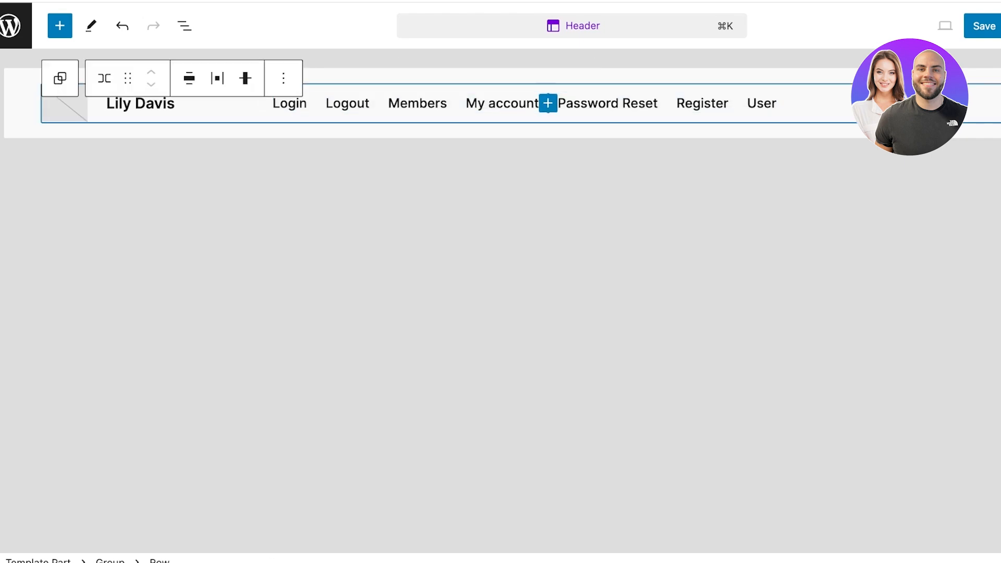
click(548, 105)
click(535, 103)
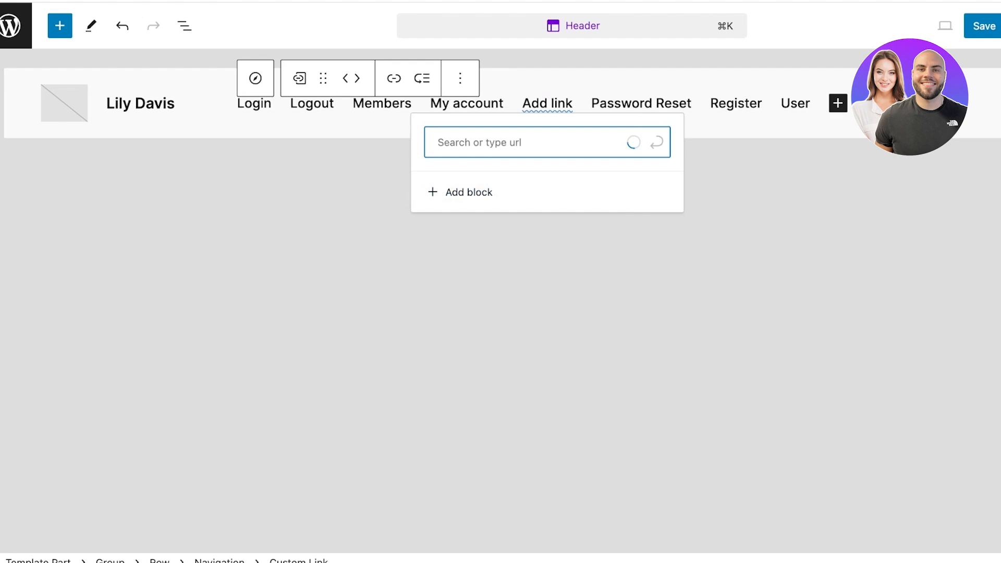
click(522, 250)
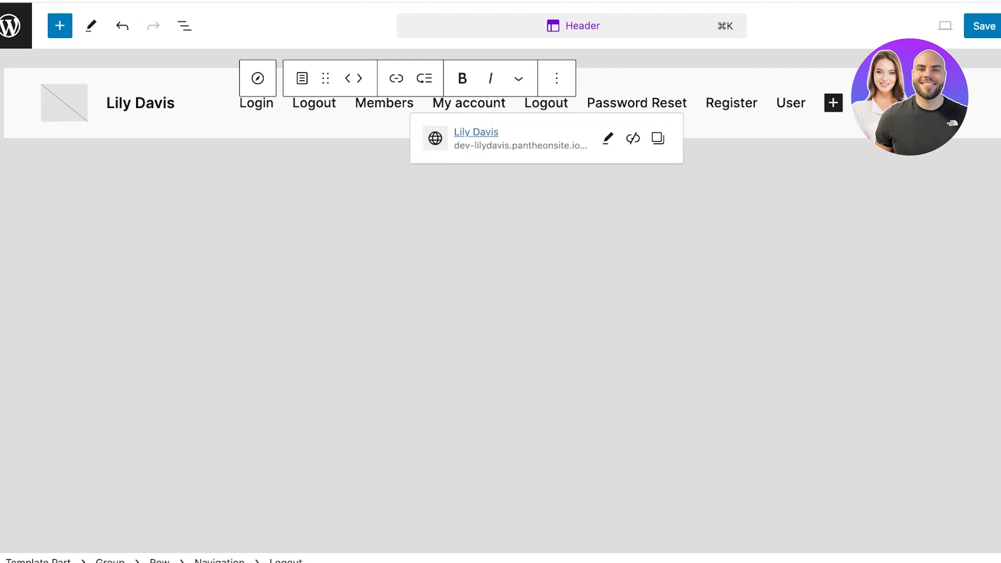
click(983, 26)
click(943, 26)
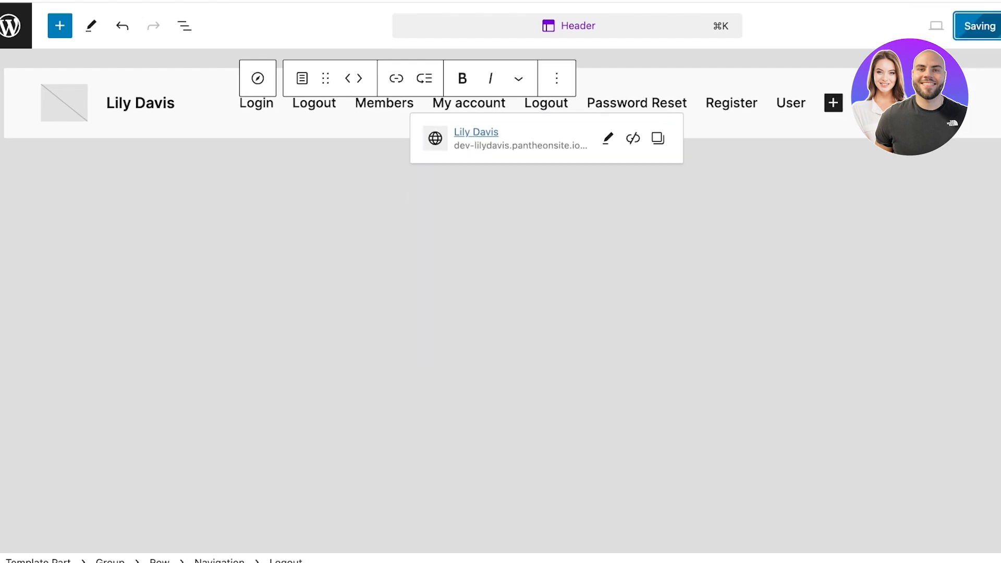
Leave the site editor for the WordPress dashboard and visit the live site
click(9, 25)
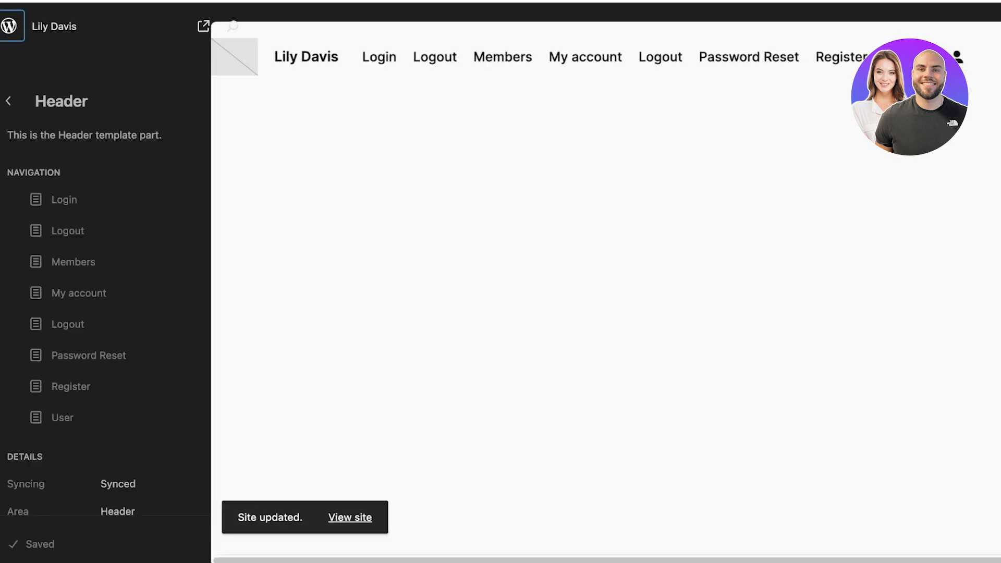
click(19, 25)
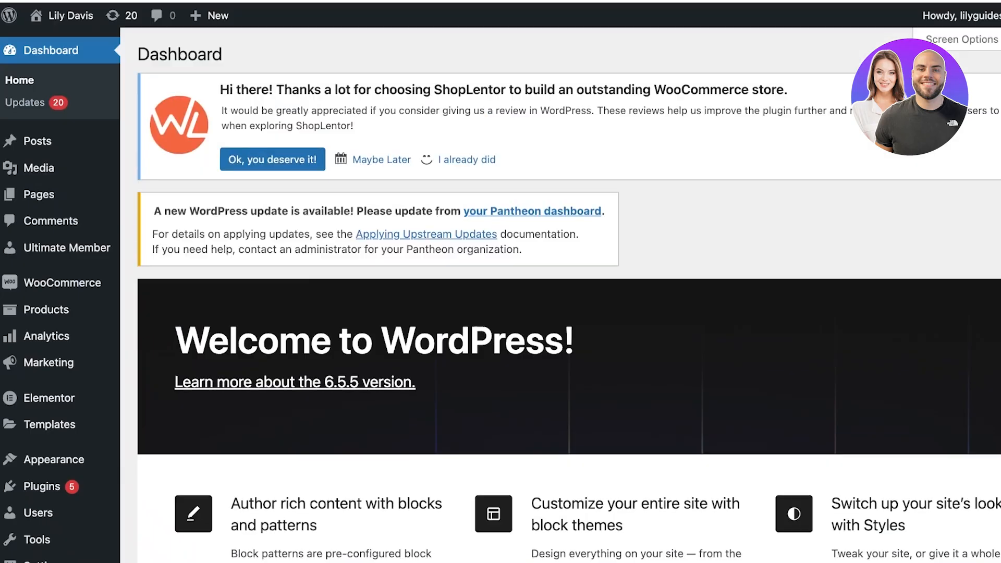
mouse_move(63, 16)
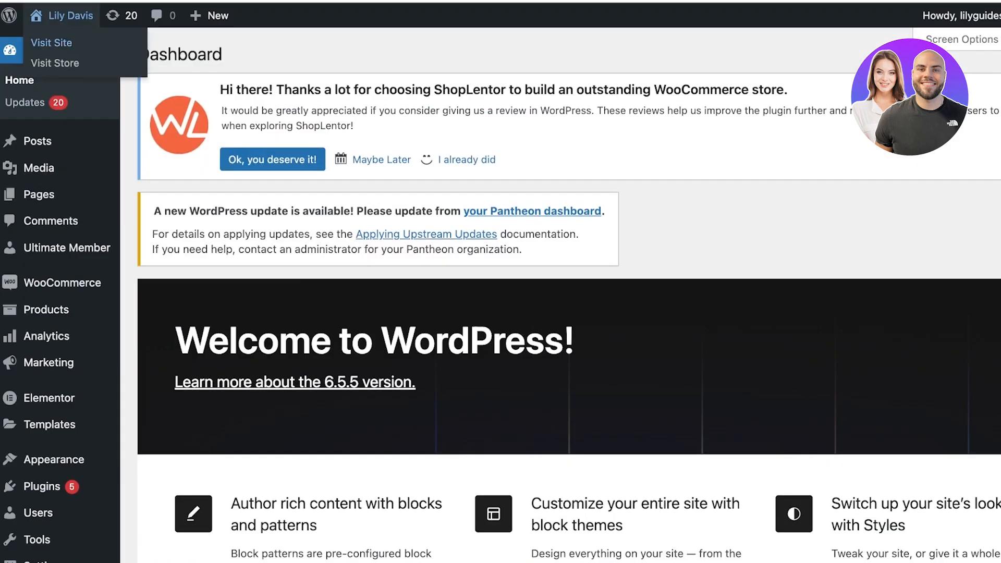
click(51, 42)
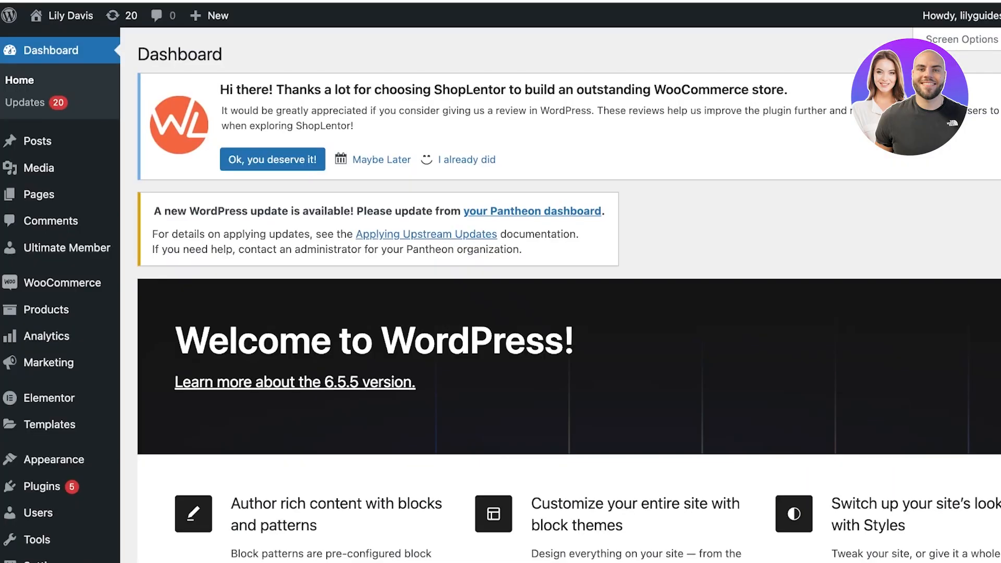
Open the site's Themes page from the dashboard and look through the installed themes
scroll(63, 334, down, 3)
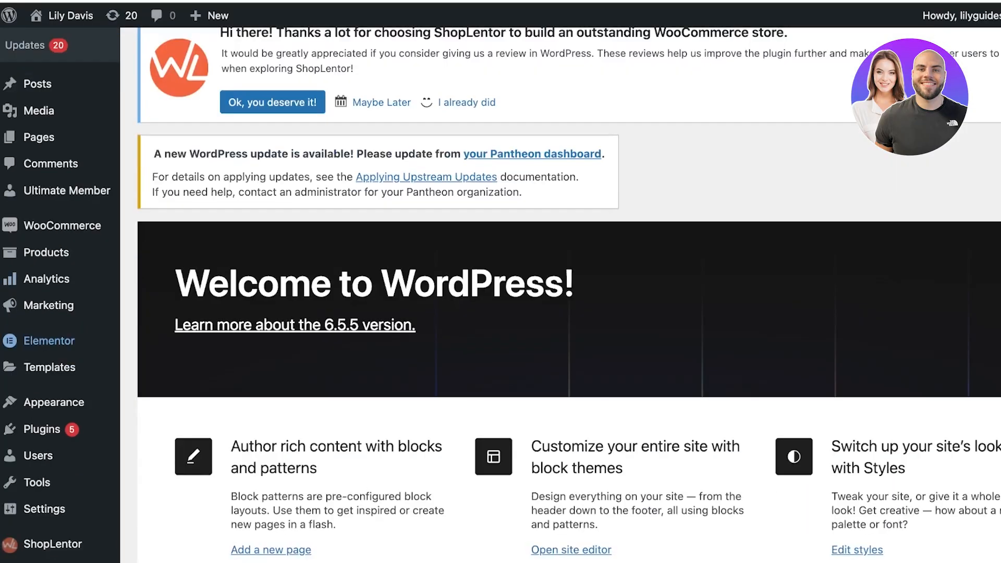
mouse_move(53, 355)
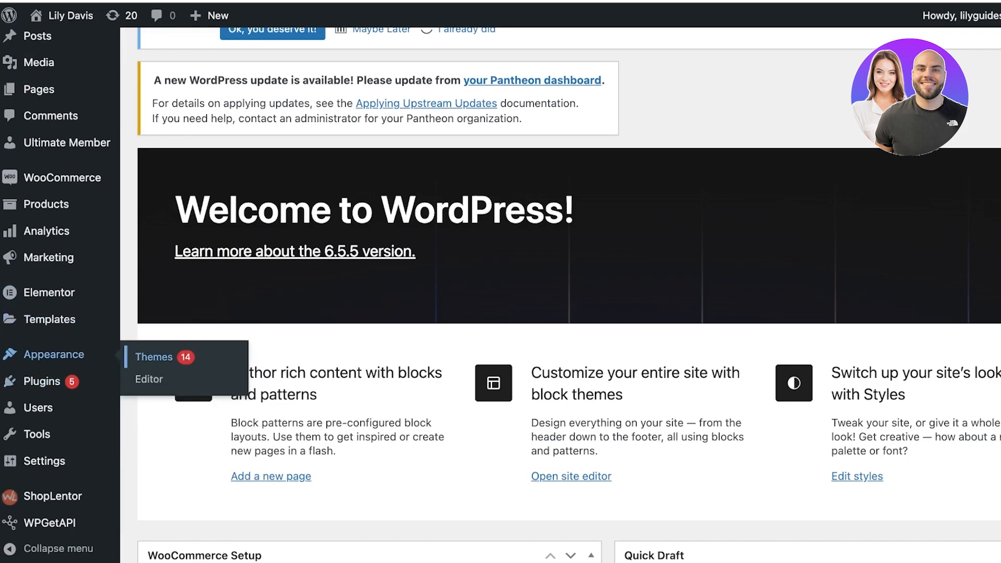
click(153, 357)
scroll(154, 357, down, 2)
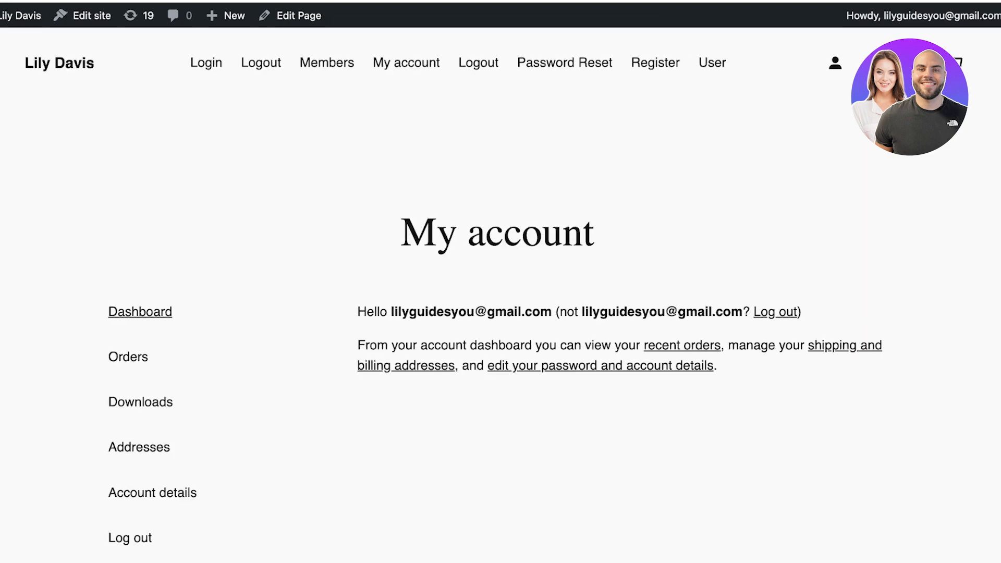
Review the My account page and its Orders section on the live site
scroll(500, 282, down, 3)
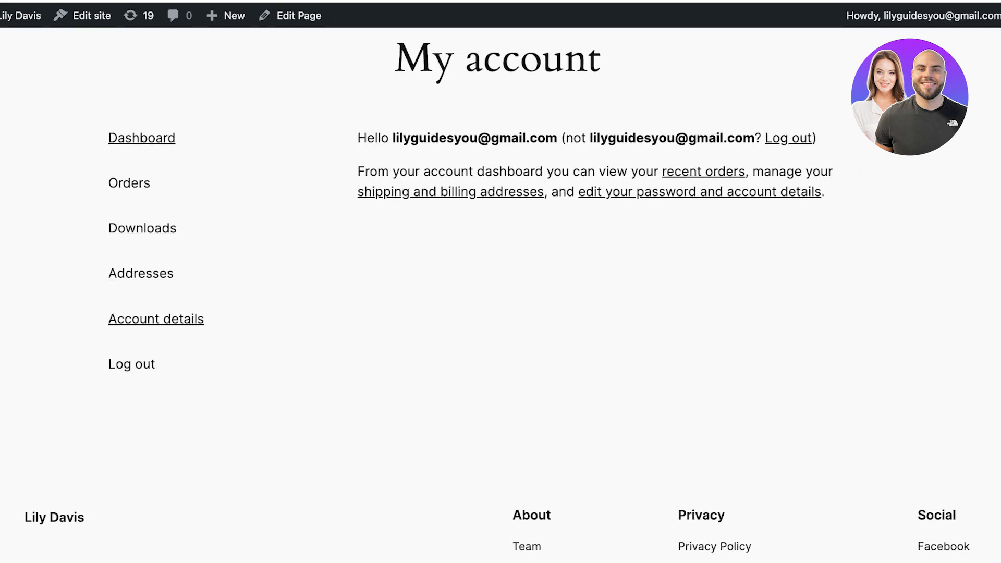
scroll(157, 322, up, 3)
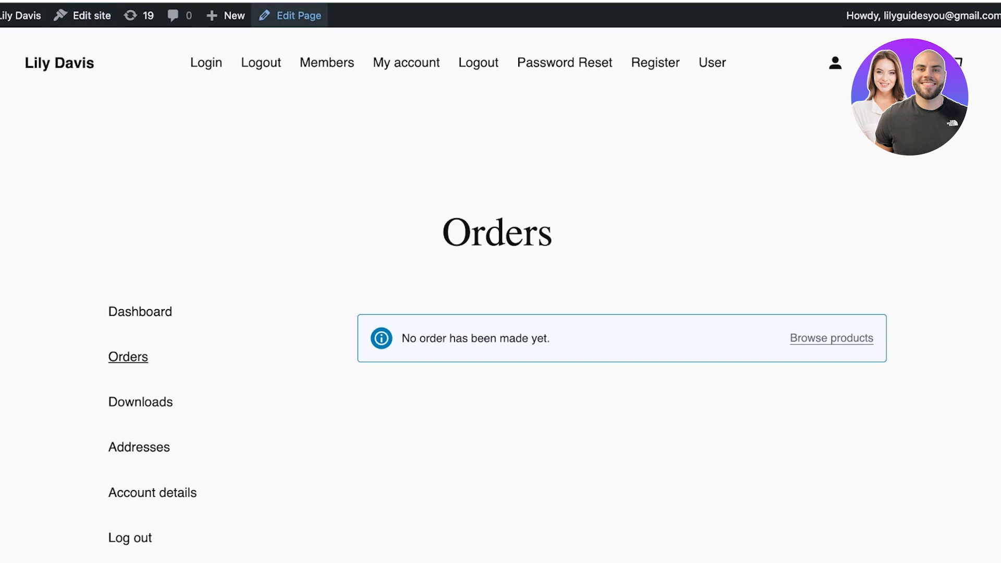
scroll(500, 313, down, 8)
scroll(501, 313, up, 8)
Open the Navigation menu in the site editor and remove the Login, first Logout and Members page links
click(290, 16)
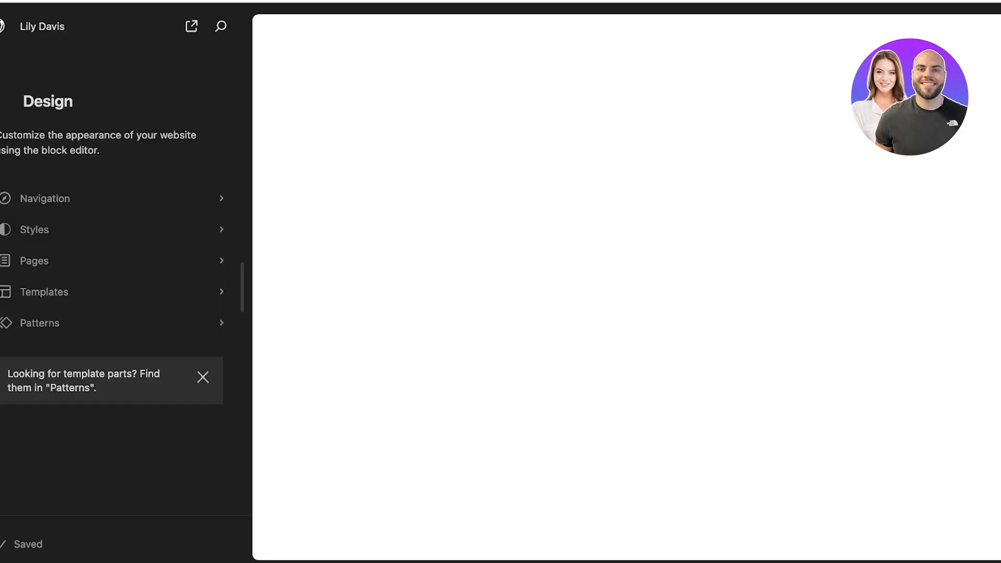
click(78, 197)
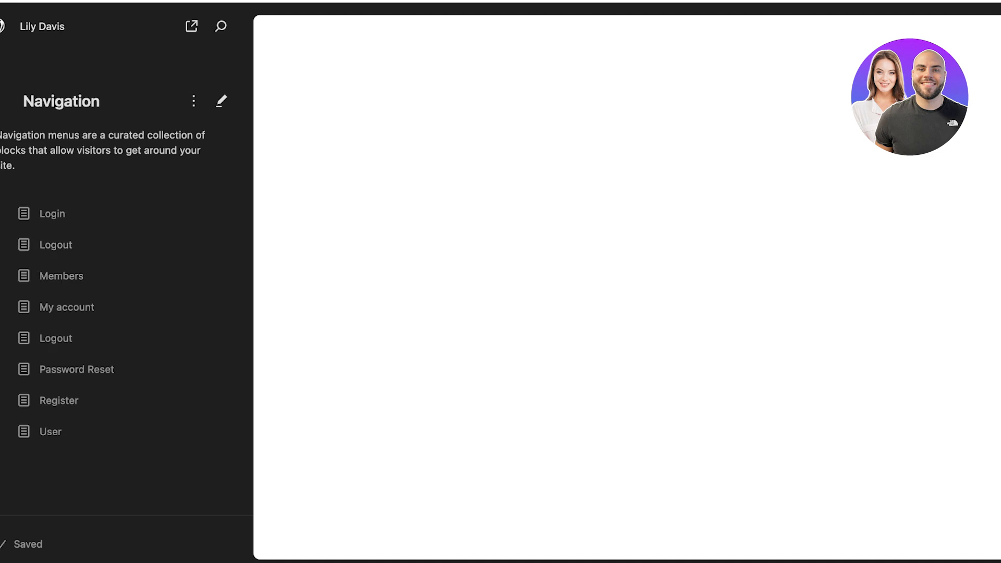
click(213, 213)
click(250, 351)
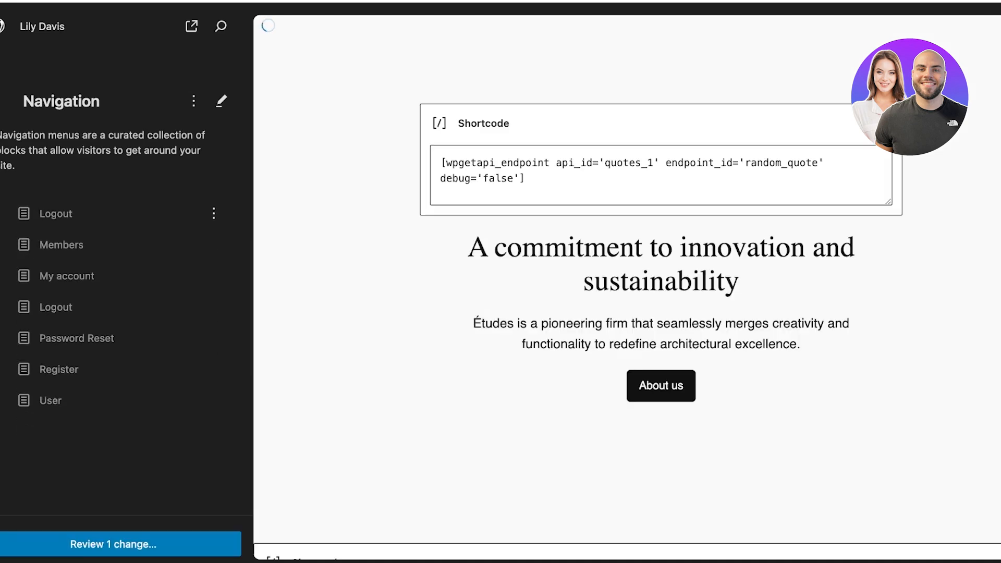
click(214, 214)
click(250, 351)
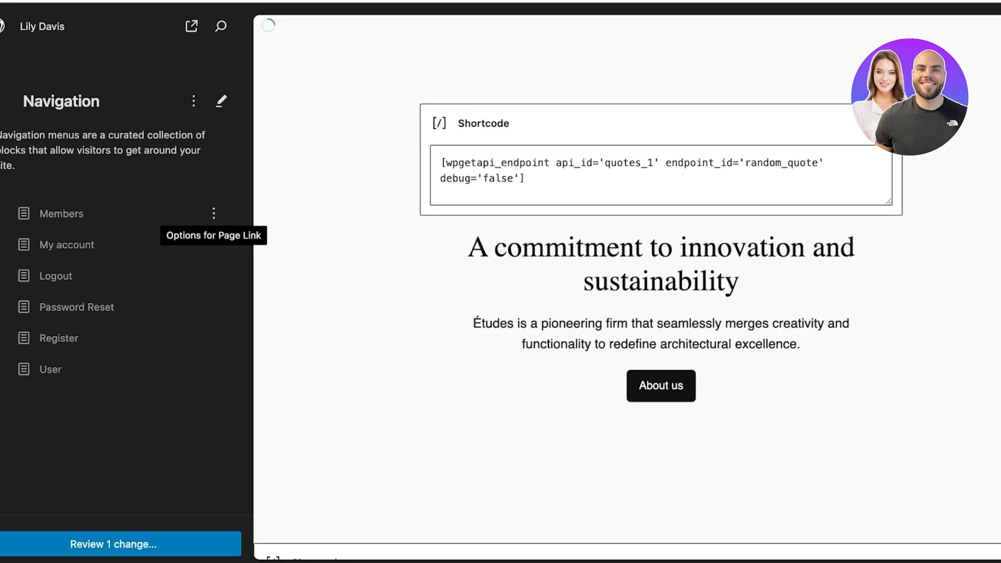
click(213, 213)
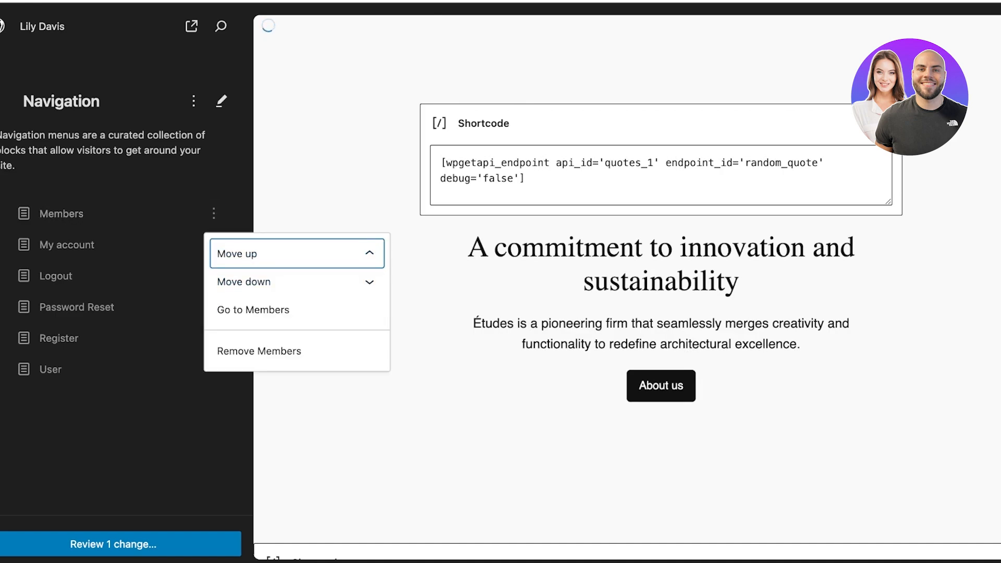
click(250, 351)
Remove the remaining Logout link and the Password Reset and User links from the navigation menu
click(213, 245)
click(254, 383)
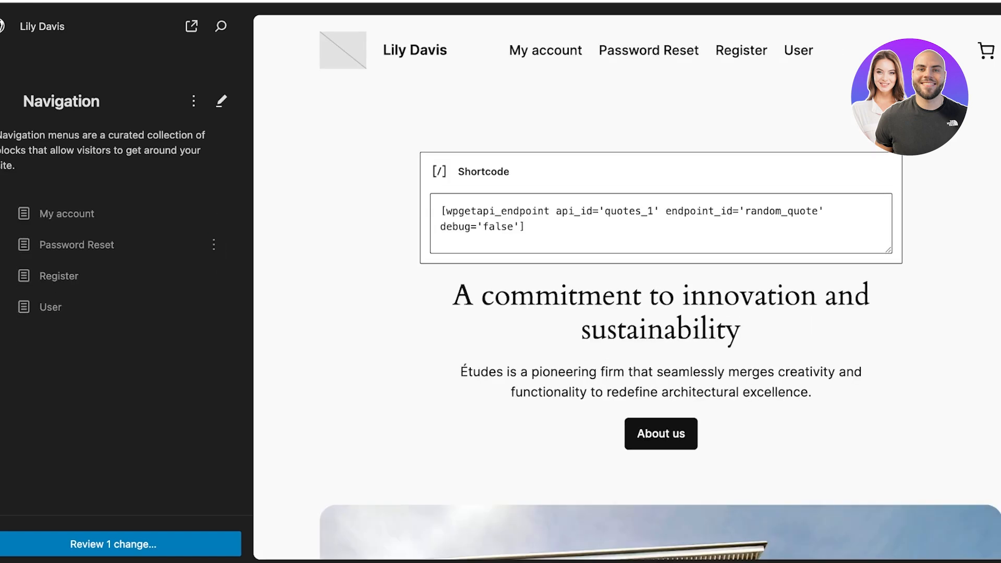
click(214, 245)
click(253, 380)
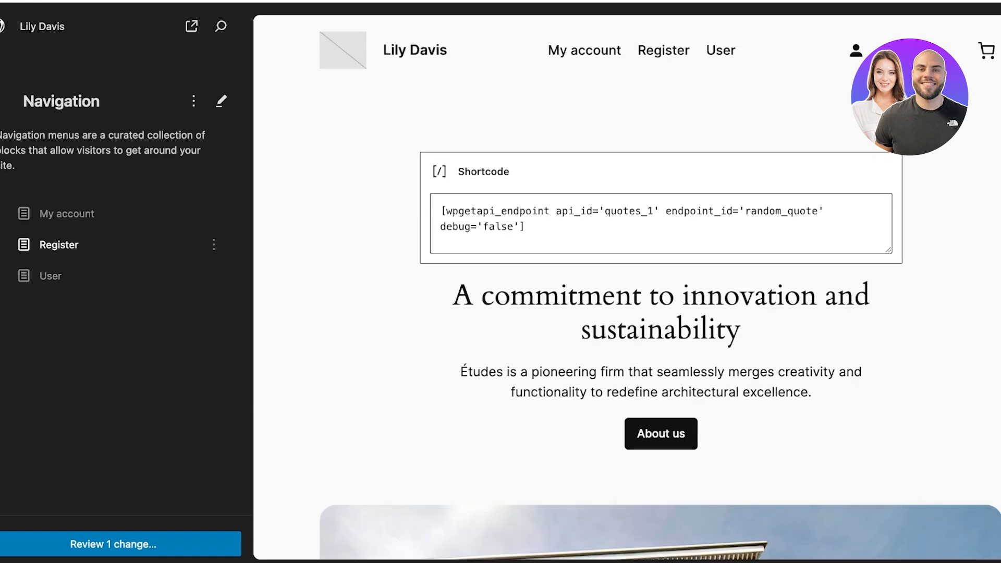
click(214, 276)
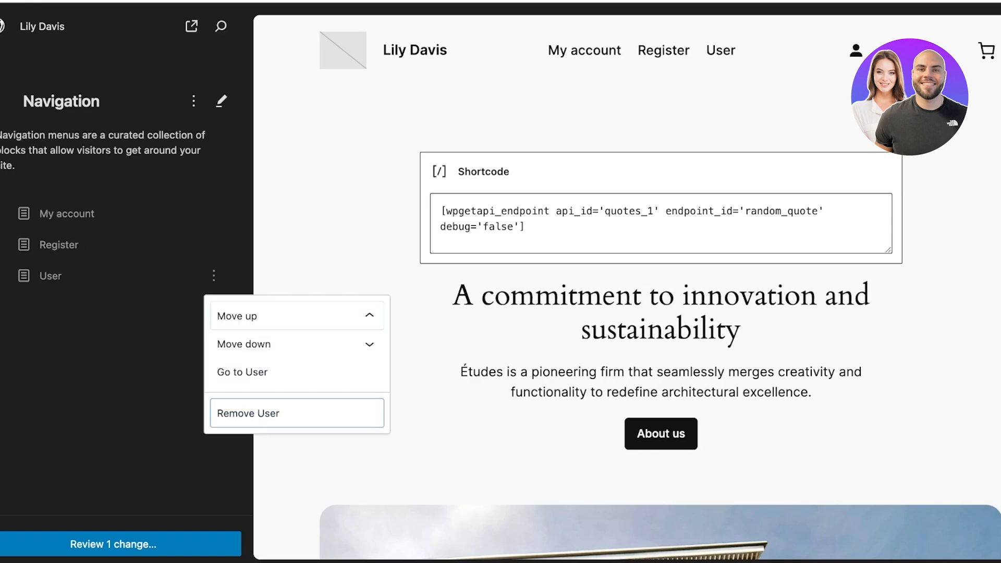
click(253, 413)
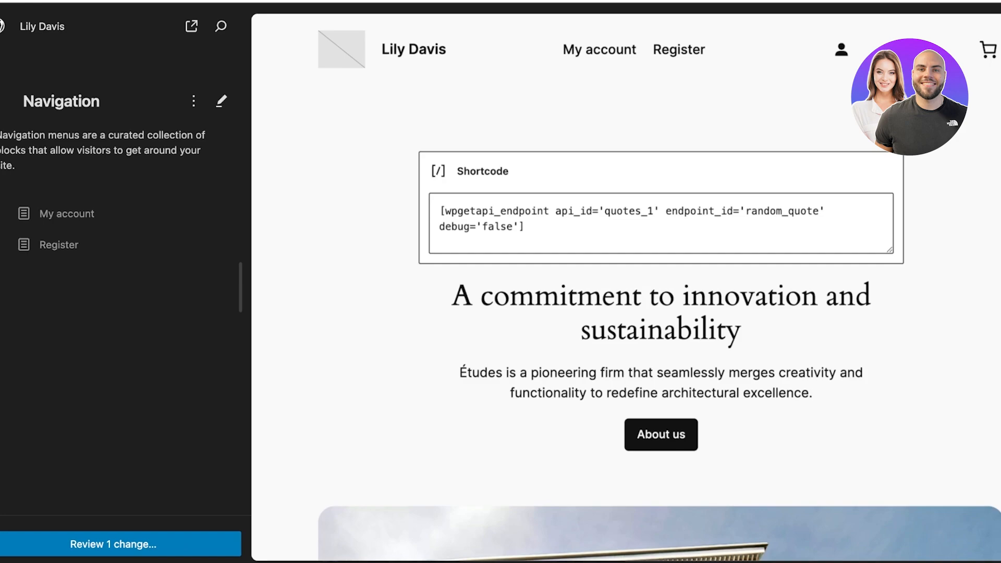
Remove the My account link from the navigation menu and save the change to the site
click(213, 214)
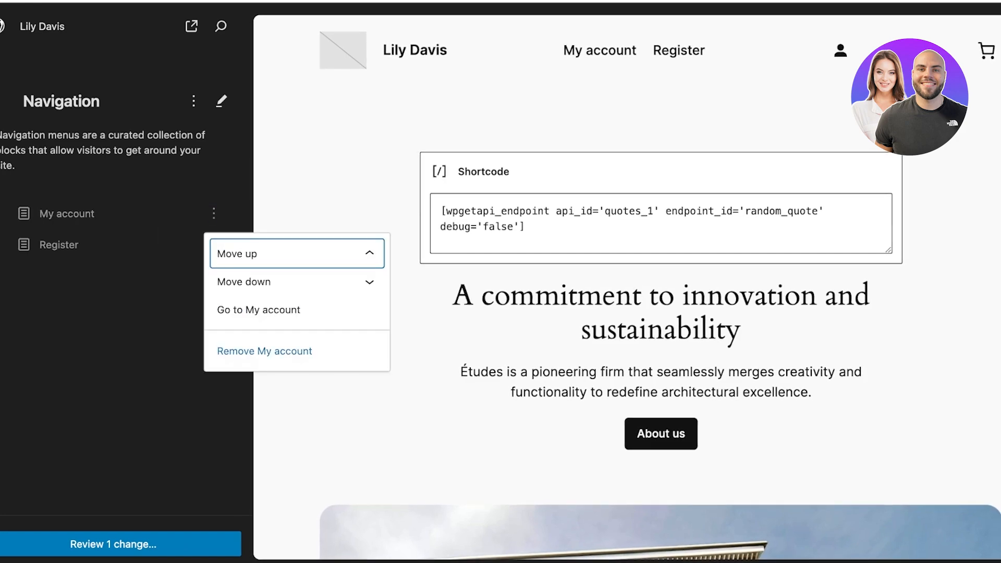
click(256, 351)
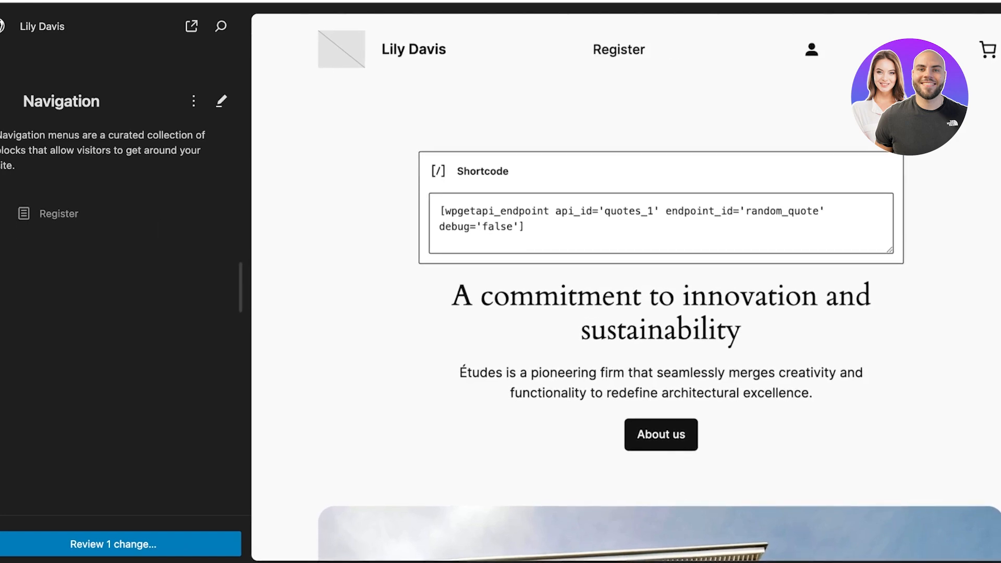
click(114, 544)
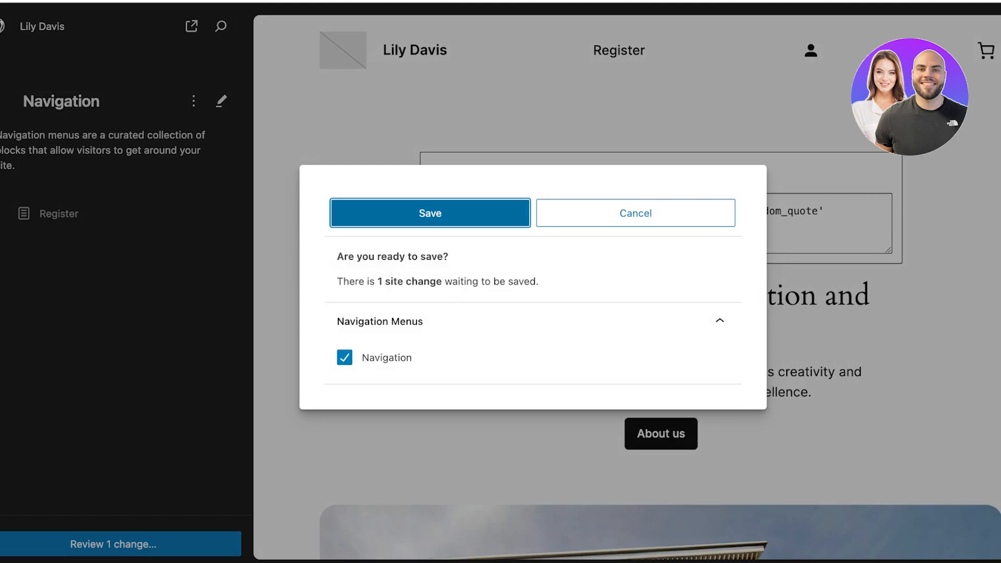
click(430, 213)
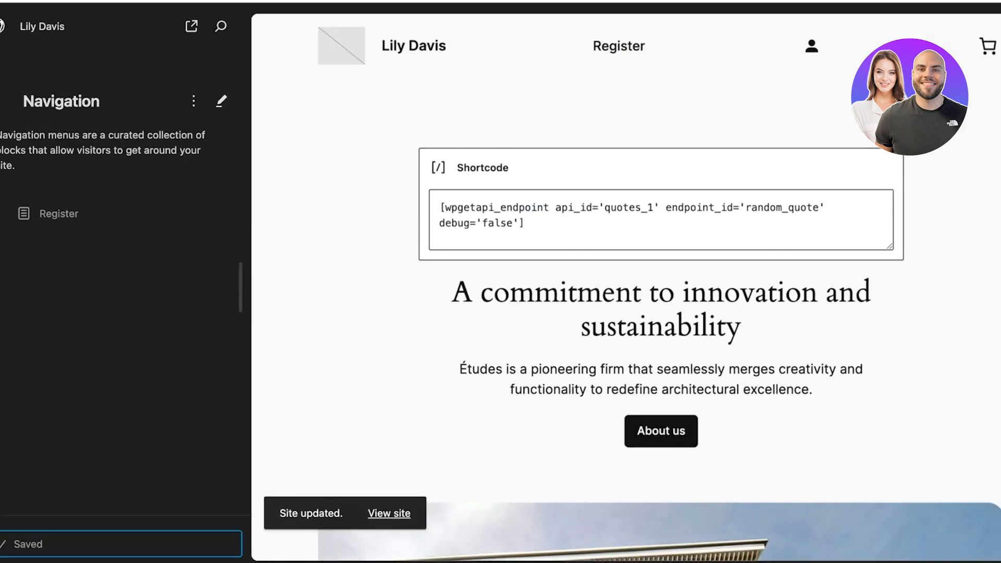
click(2, 26)
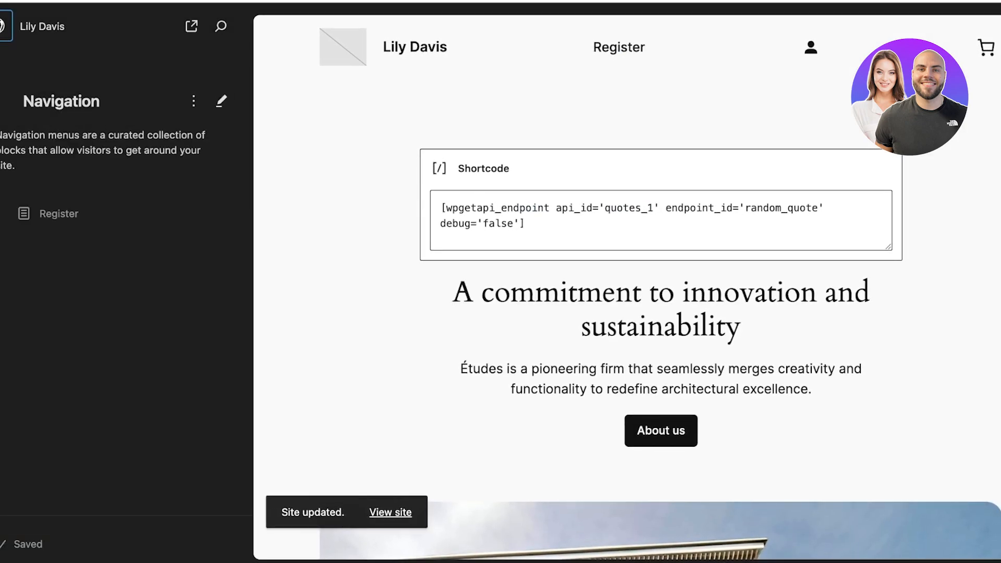